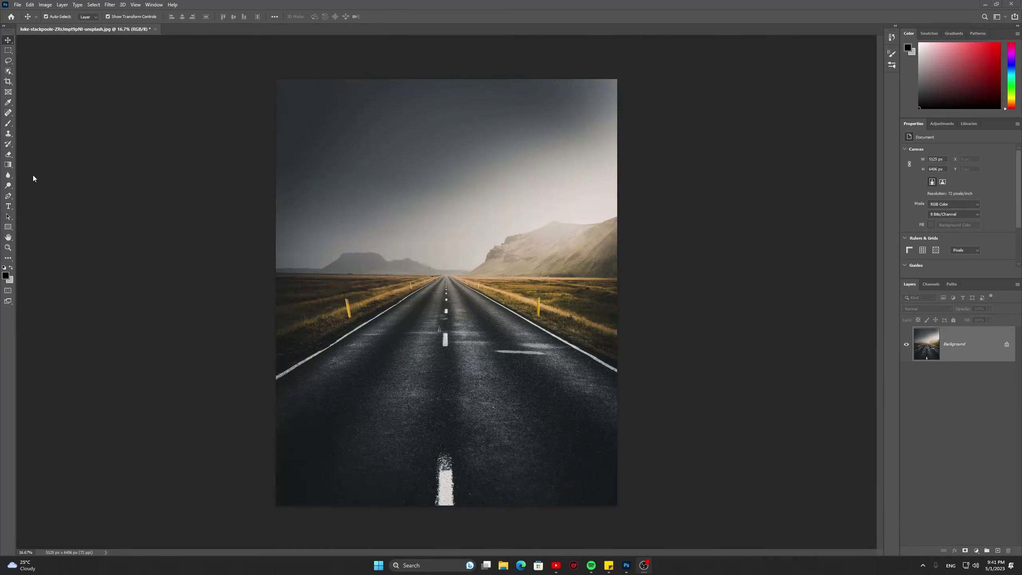
# Duplicate the Background layer, hide the copy, and keep the original Background layer active
pyautogui.click(649, 298)
pyautogui.moveTo(992, 349); pyautogui.dragTo(998, 547)
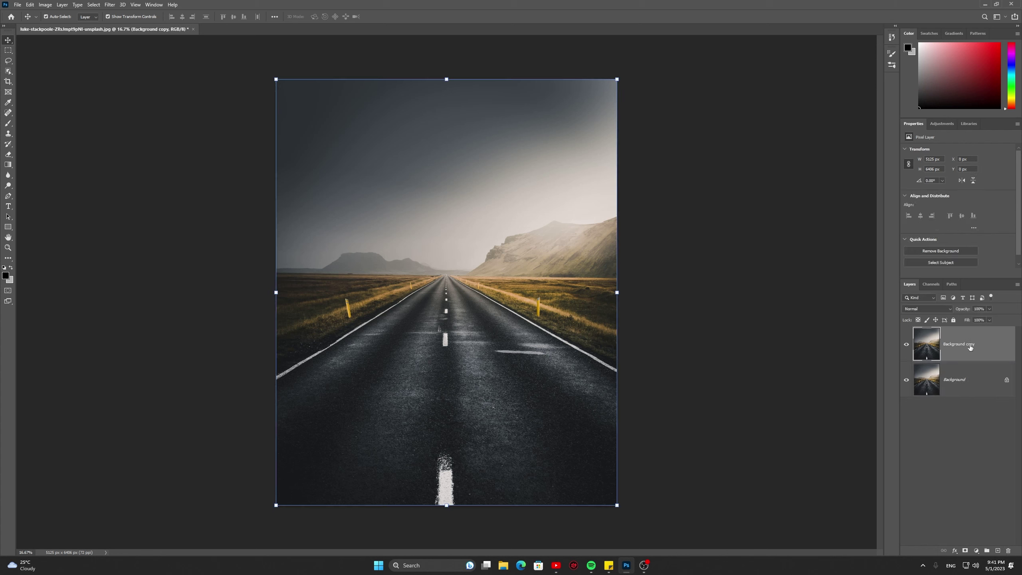
pyautogui.click(908, 347)
pyautogui.click(926, 367)
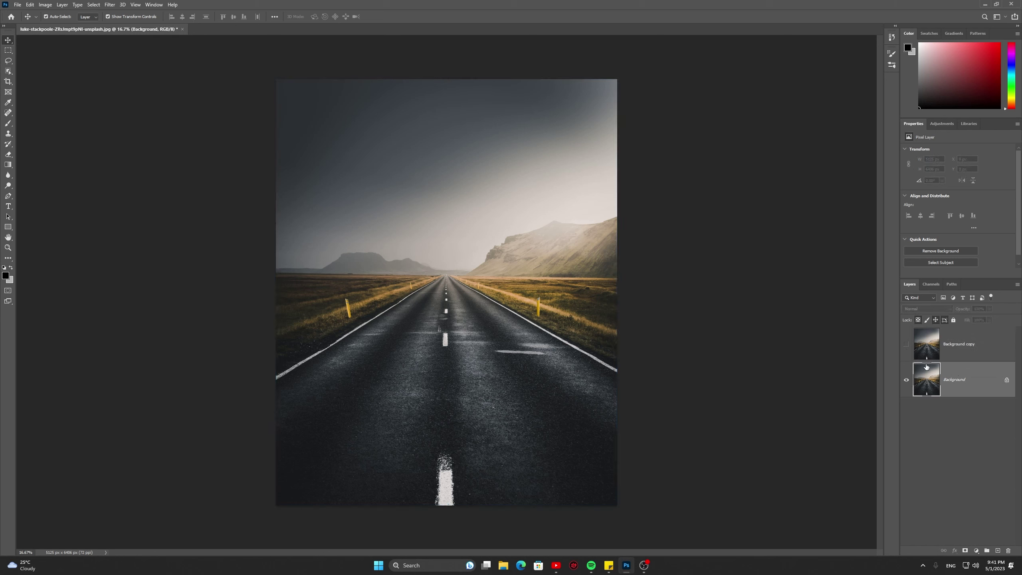
# Add a white SUN text layer on the road photo
pyautogui.click(8, 207)
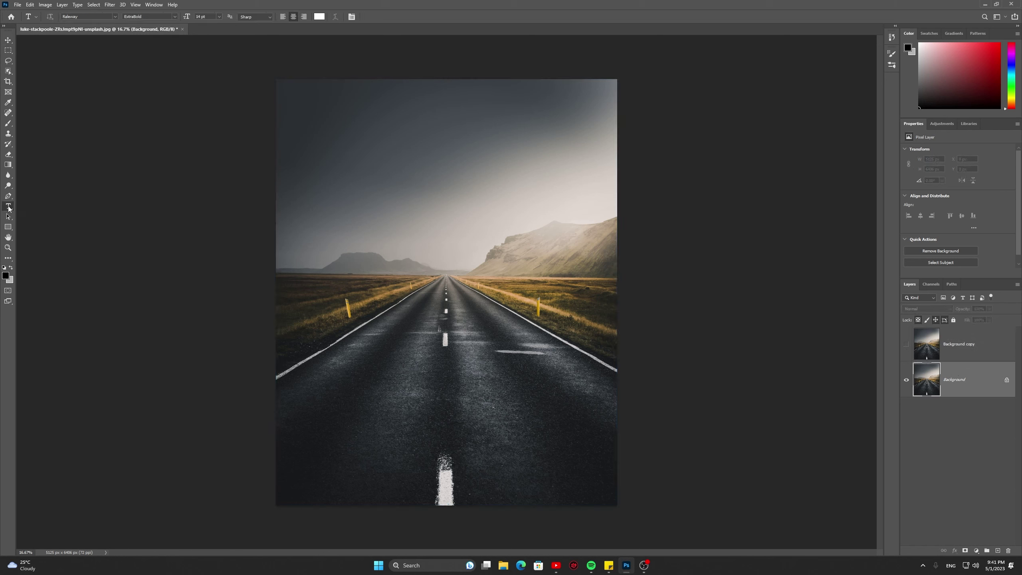
pyautogui.click(306, 240)
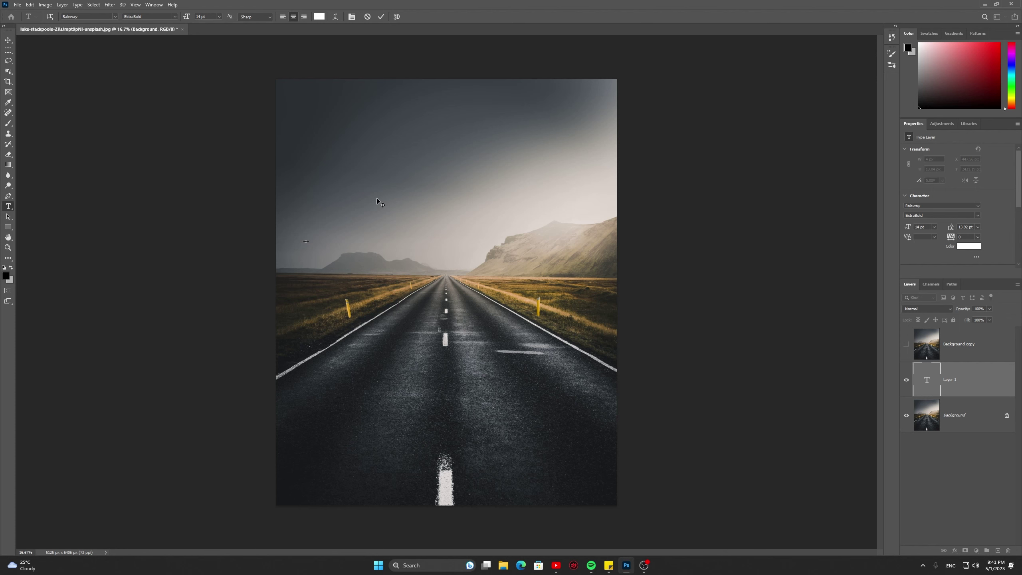
pyautogui.write('T')
pyautogui.click(8, 40)
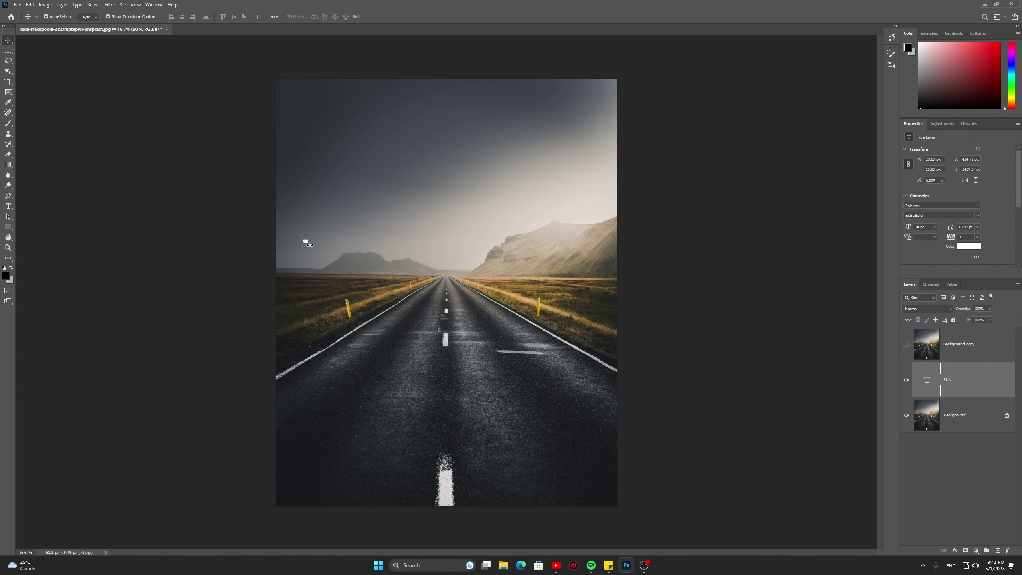
# Scale the SUN text and centre it over the road just below the horizon
pyautogui.moveTo(306, 243)
pyautogui.mouseDown()
pyautogui.moveTo(456, 330)
pyautogui.moveTo(504, 341)
pyautogui.mouseUp()
pyautogui.moveTo(491, 301)
pyautogui.mouseDown()
pyautogui.moveTo(518, 299)
pyautogui.moveTo(491, 295)
pyautogui.mouseUp()
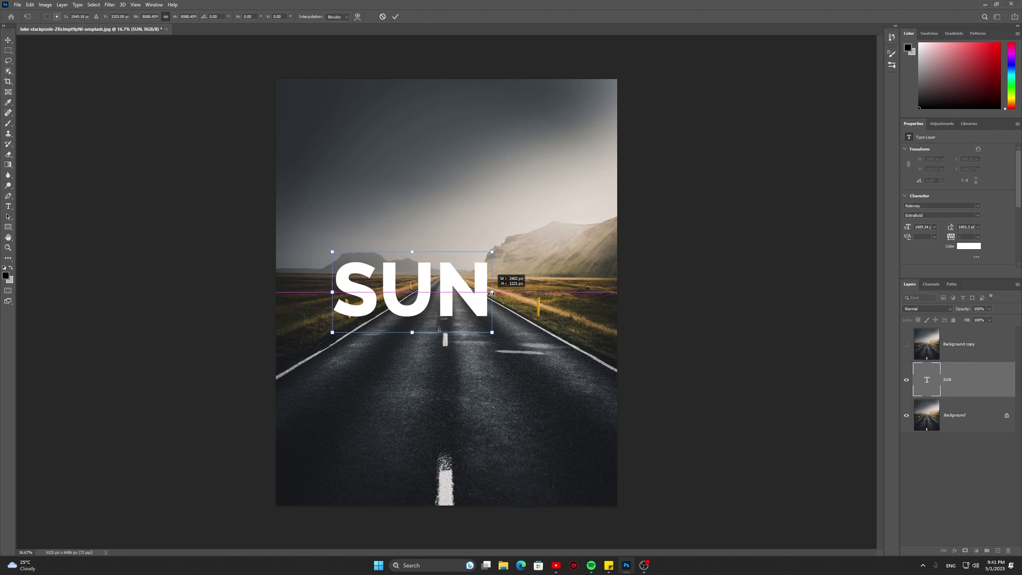
pyautogui.moveTo(426, 305)
pyautogui.mouseDown()
pyautogui.moveTo(454, 298)
pyautogui.moveTo(453, 308)
pyautogui.mouseUp()
pyautogui.moveTo(368, 297); pyautogui.dragTo(378, 298)
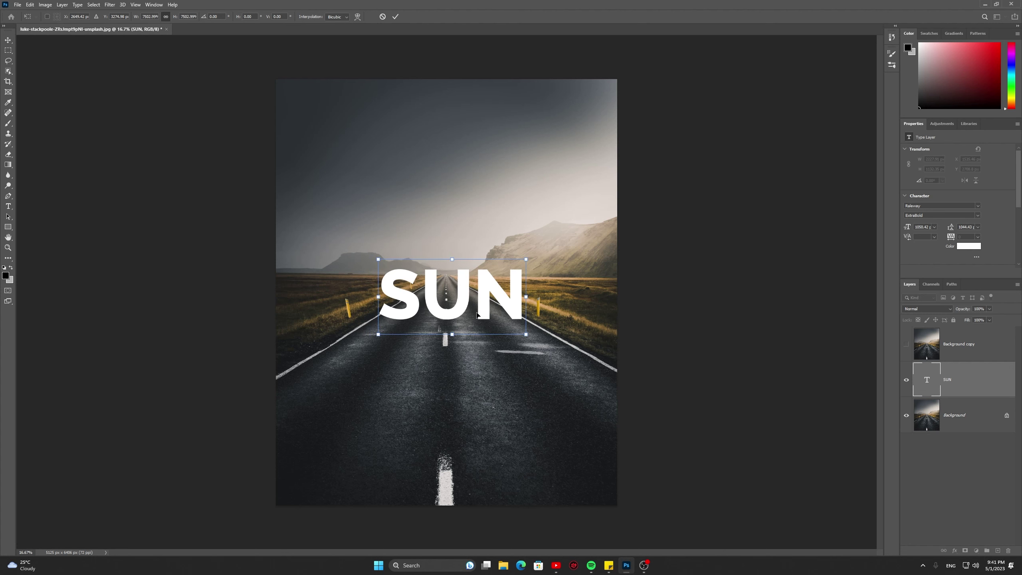
pyautogui.moveTo(495, 301); pyautogui.dragTo(495, 301)
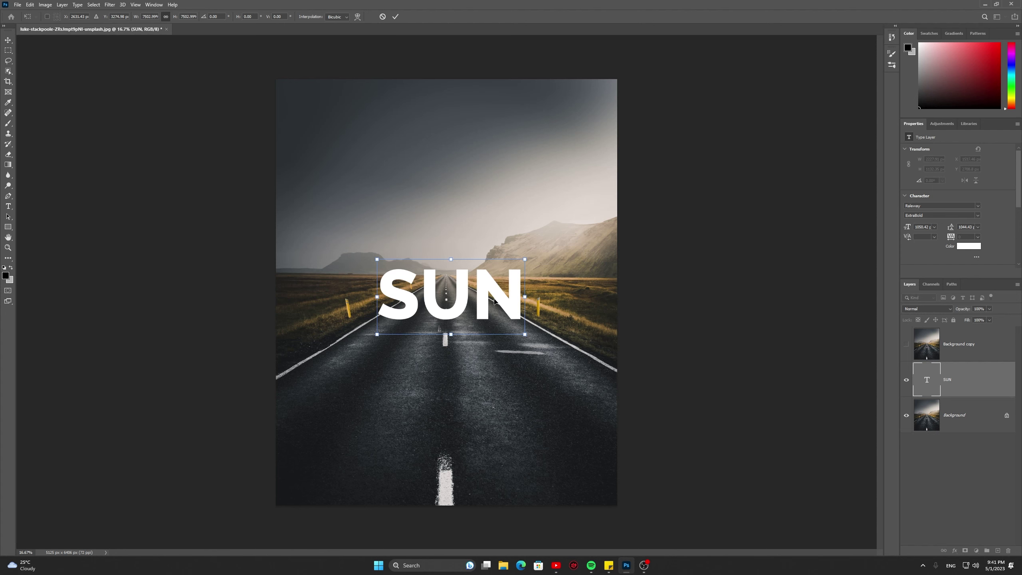
pyautogui.press('Return')
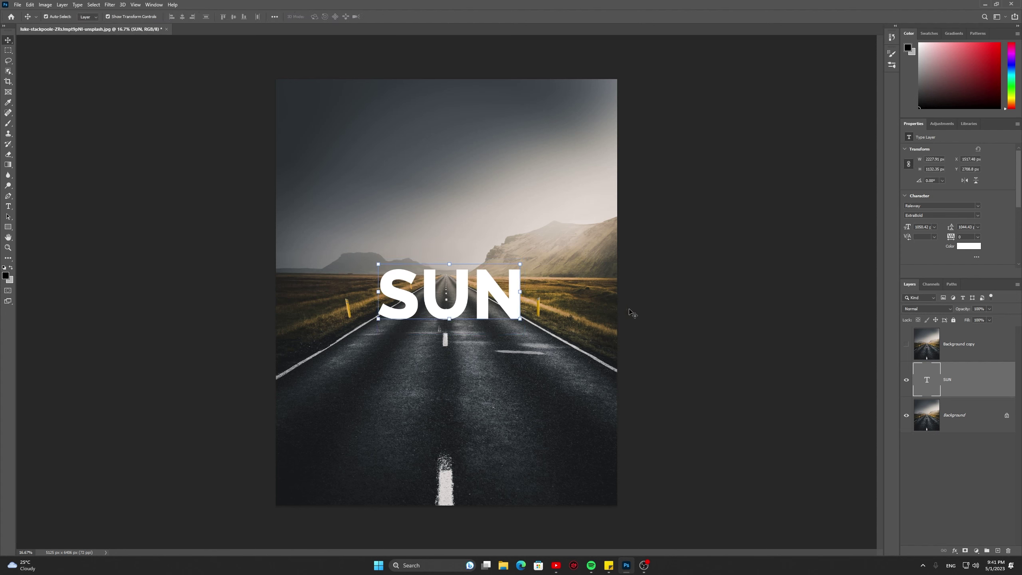
# Rasterize the SUN text layer into pixels
pyautogui.click(660, 310)
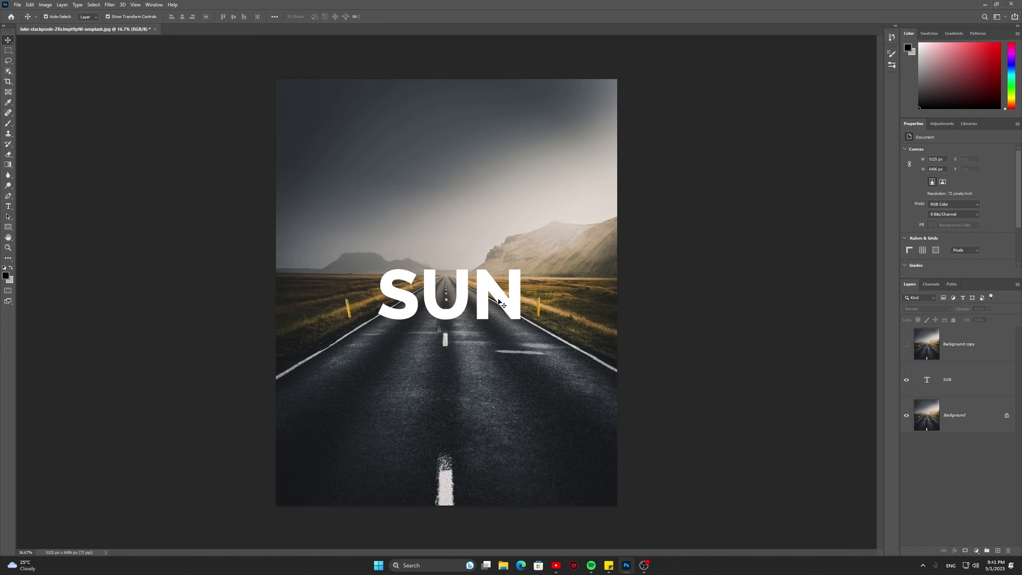
pyautogui.click(969, 381)
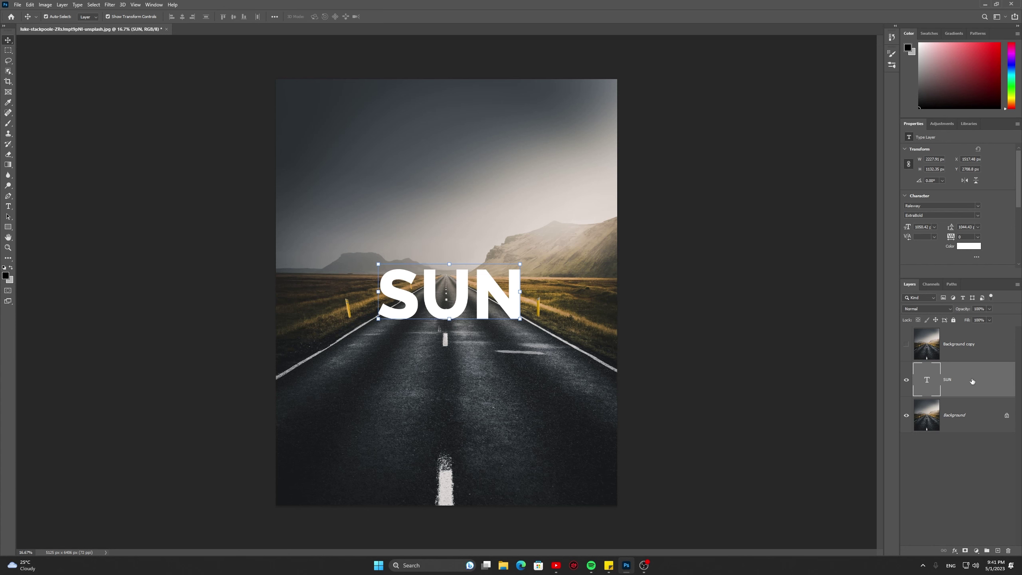
pyautogui.rightClick(971, 381)
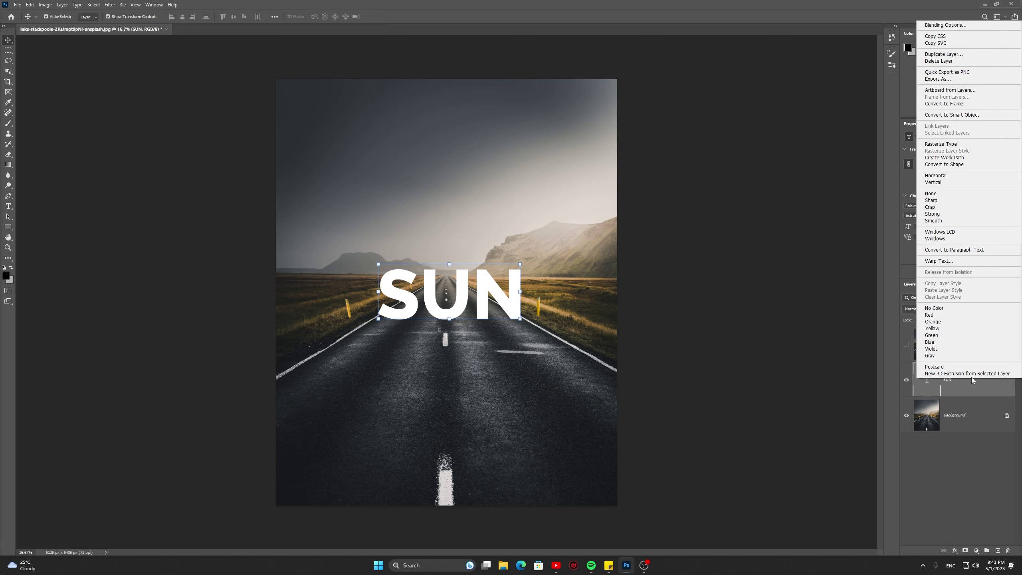
pyautogui.click(939, 144)
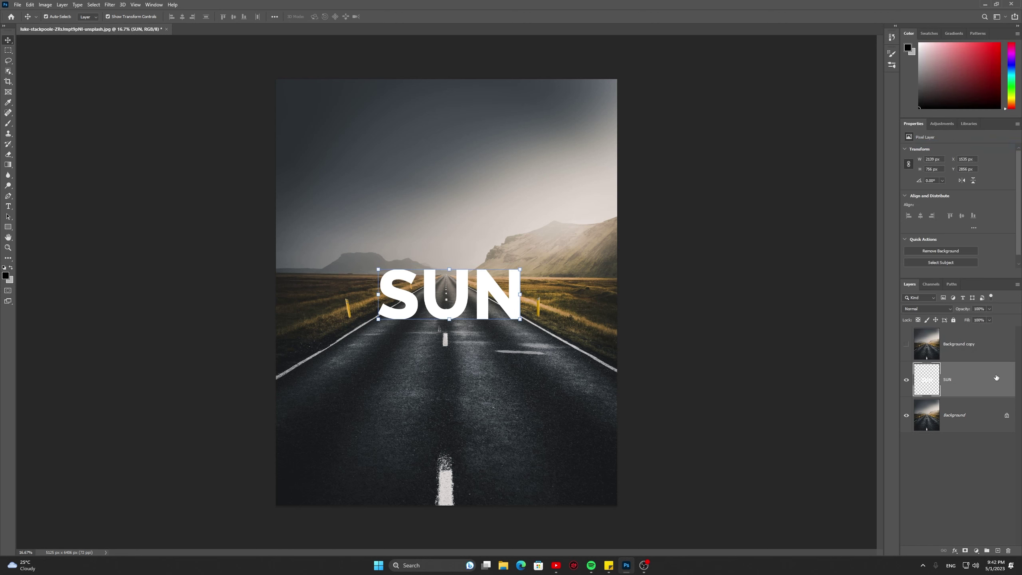
# Duplicate SUN as a SUN copy layer and select the original SUN layer
pyautogui.moveTo(982, 386)
pyautogui.mouseDown()
pyautogui.moveTo(1004, 513)
pyautogui.moveTo(999, 550)
pyautogui.mouseUp()
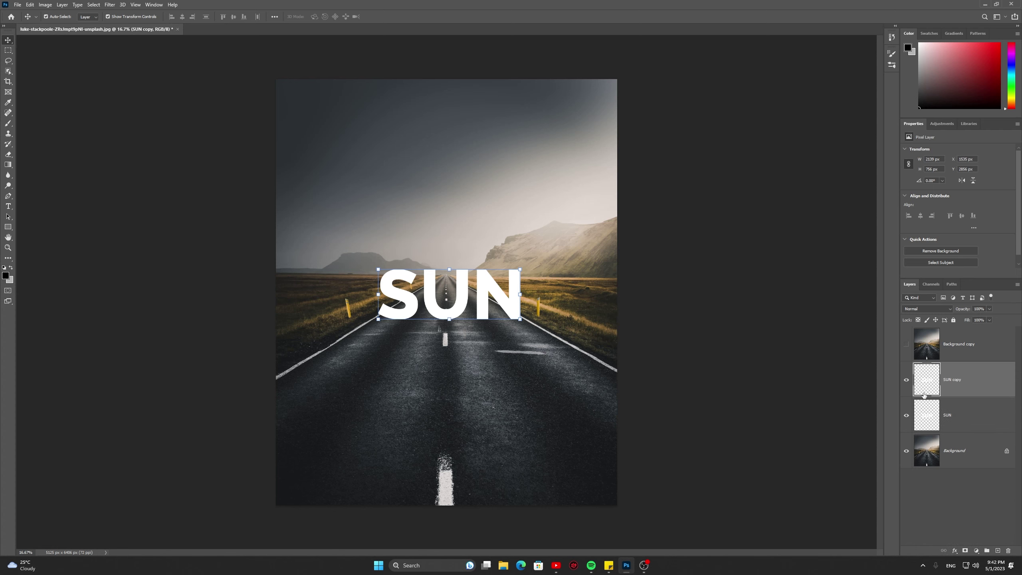
pyautogui.click(962, 416)
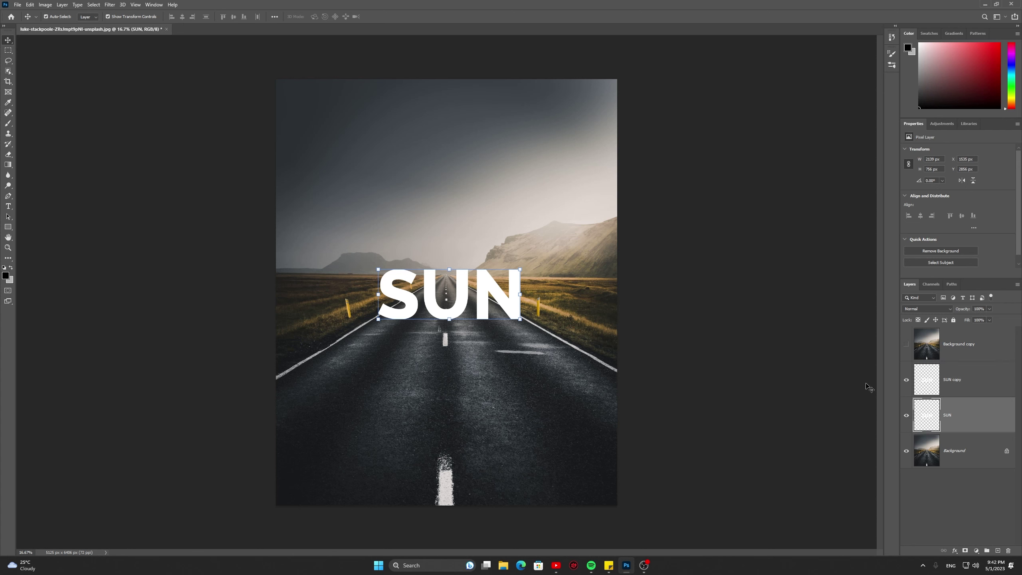
pyautogui.rightClick(474, 292)
pyautogui.click(476, 287)
pyautogui.click(488, 294)
pyautogui.rightClick(487, 292)
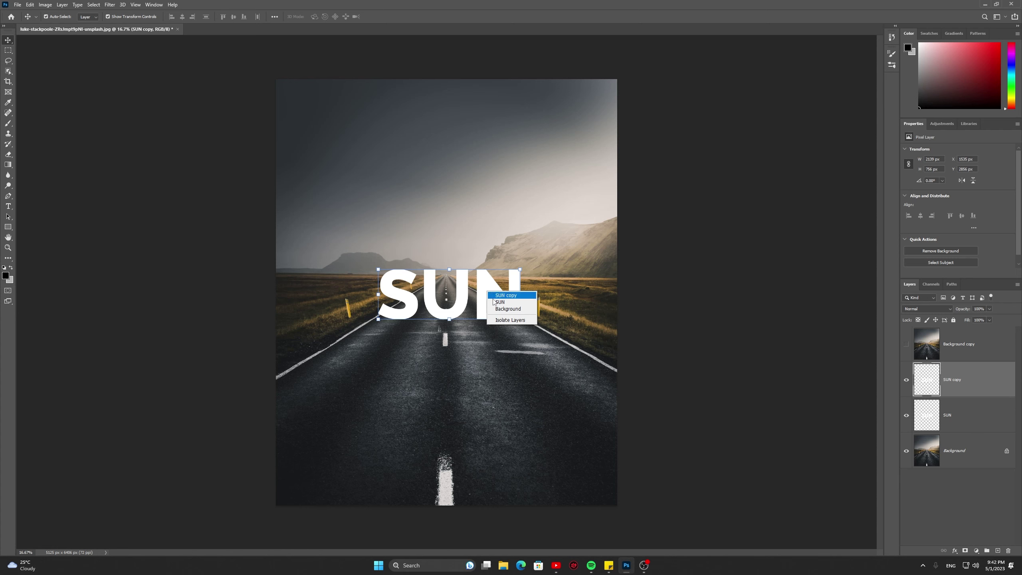
pyautogui.click(496, 303)
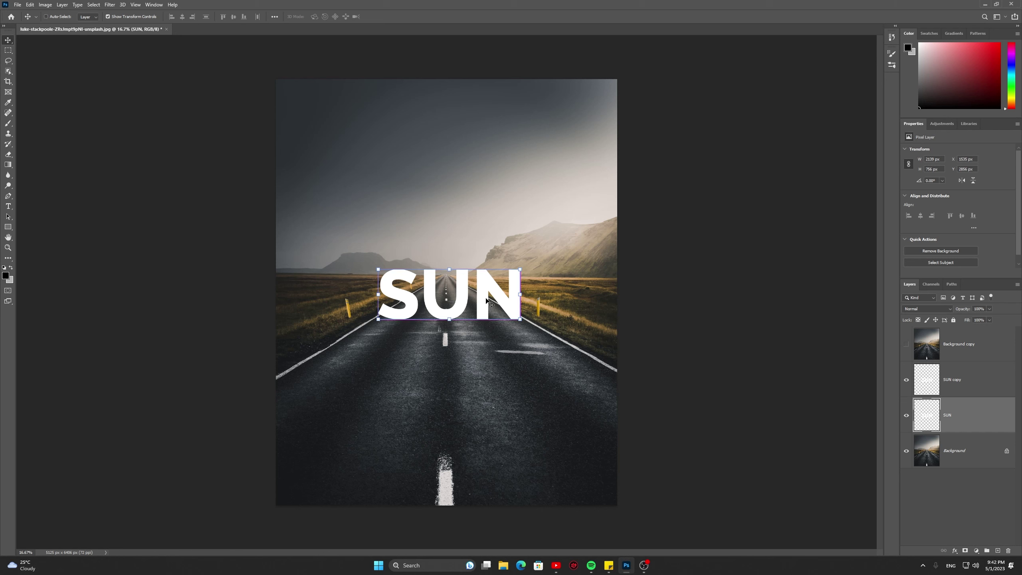
# Flip the SUN layer vertically and move it just below the upright copy as a reflection
pyautogui.hotkey('ctrl', 't')
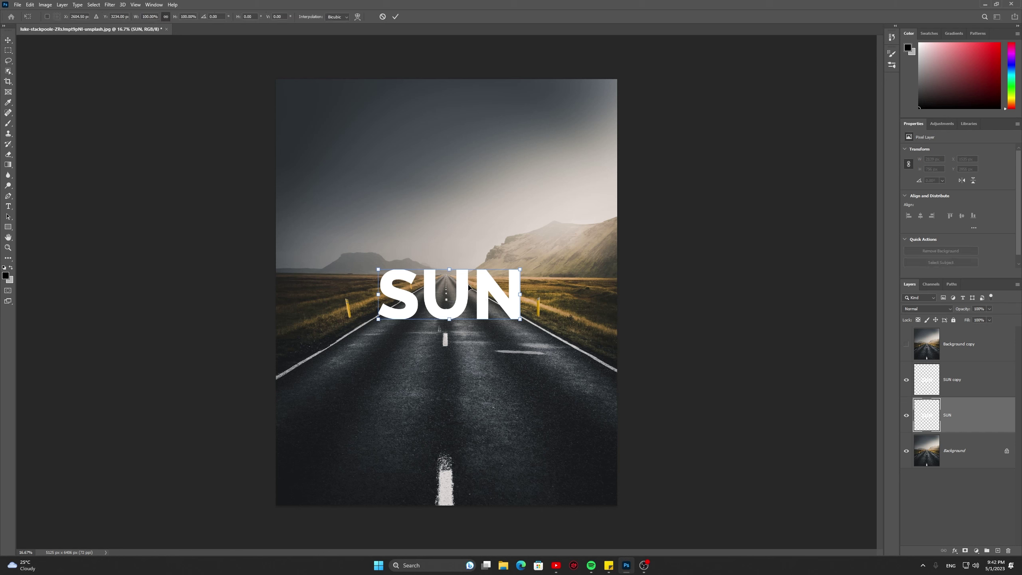
pyautogui.rightClick(468, 285)
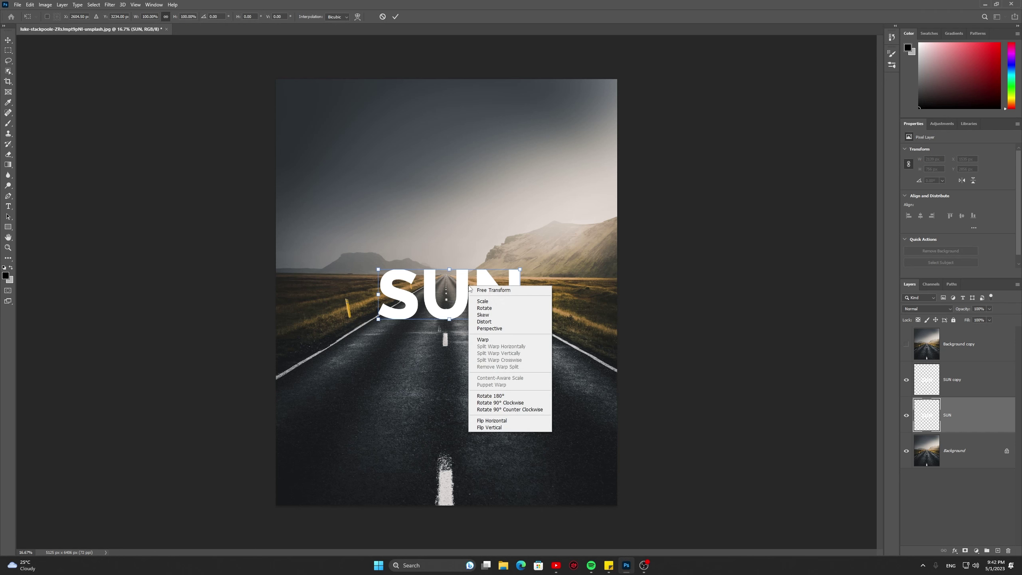
pyautogui.click(497, 428)
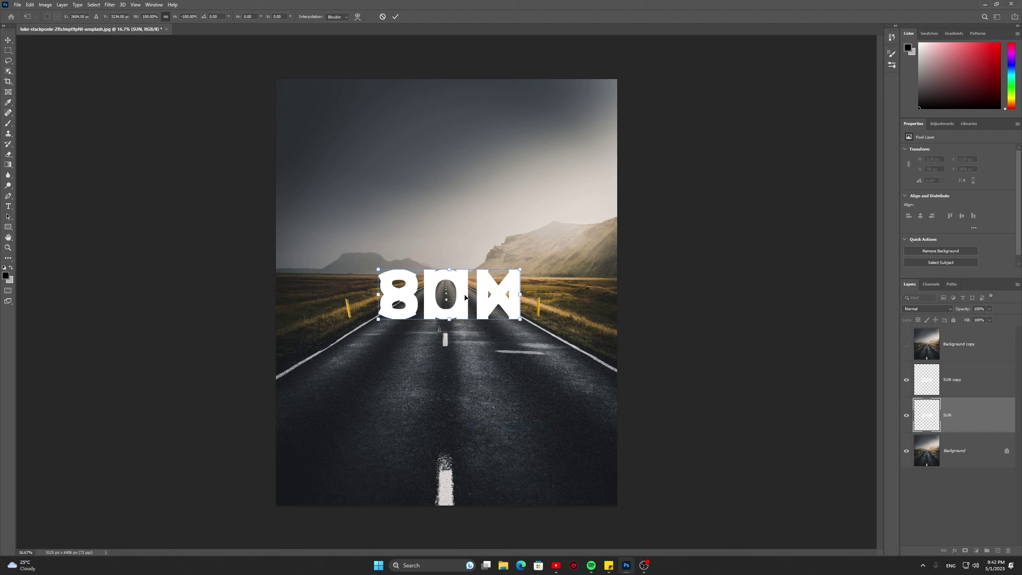
pyautogui.moveTo(465, 297); pyautogui.dragTo(465, 349)
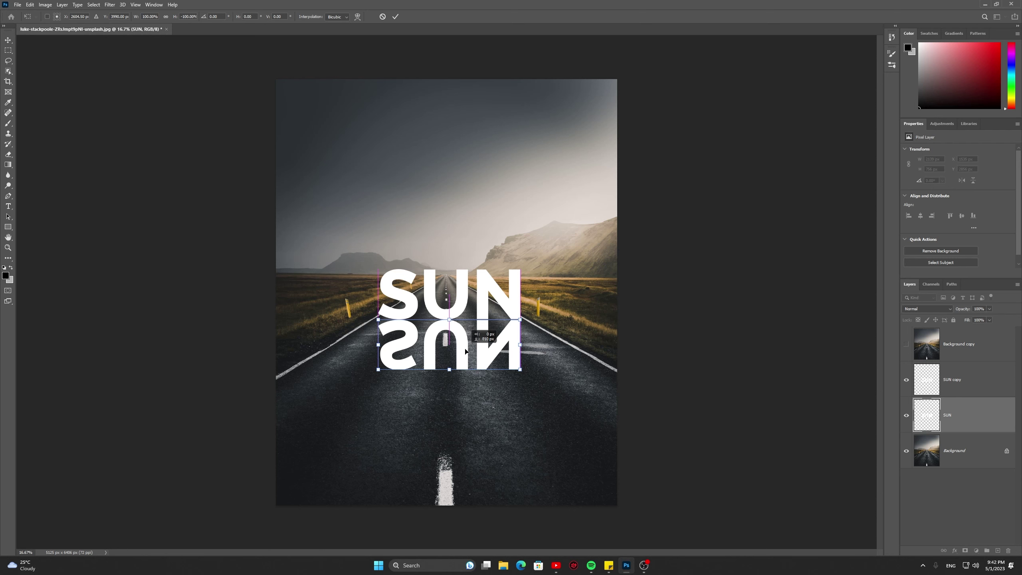
pyautogui.moveTo(466, 349); pyautogui.dragTo(465, 351)
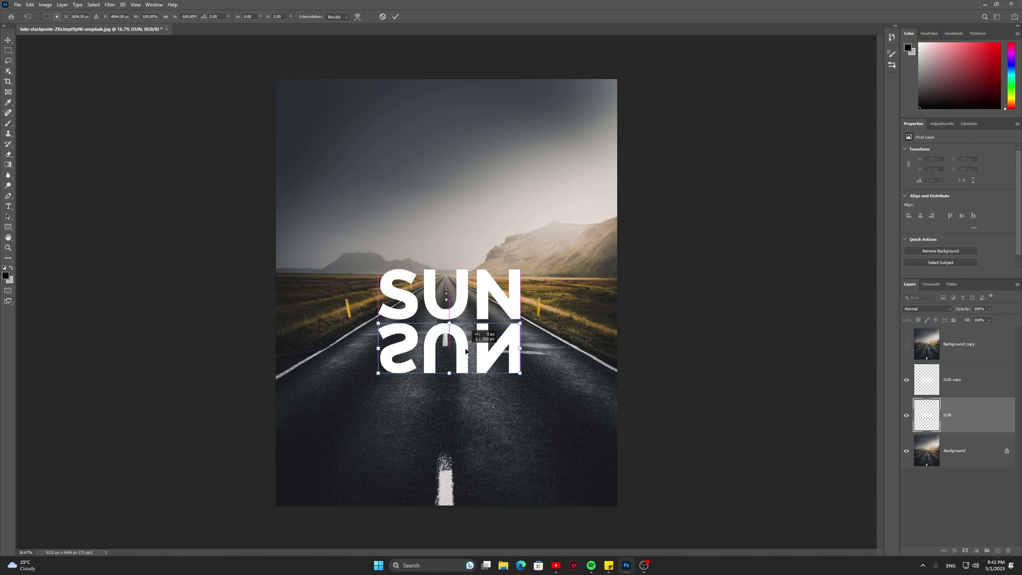
pyautogui.rightClick(463, 351)
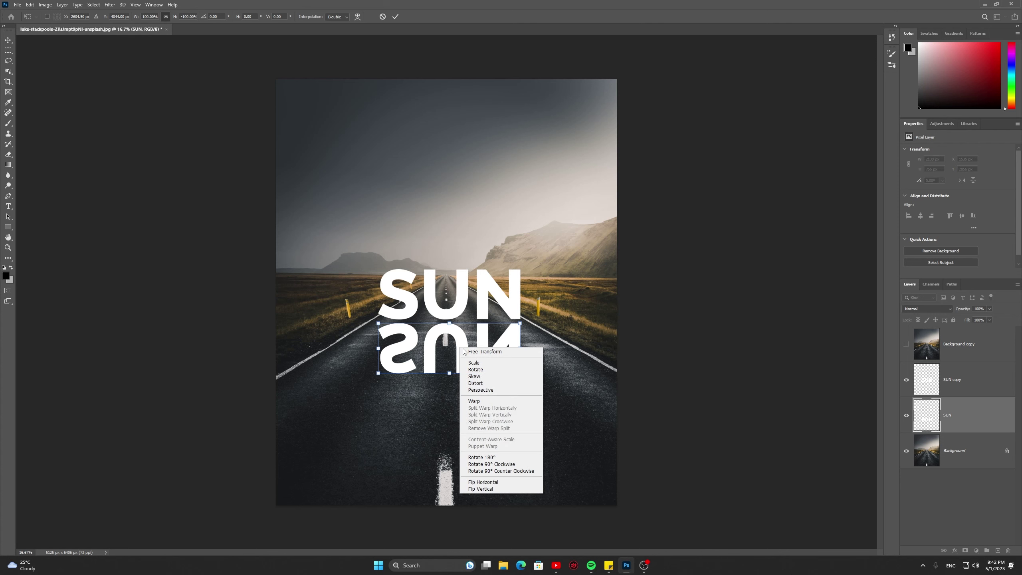
# Apply a perspective distortion widening the reflection's bottom edge across the road
pyautogui.click(479, 390)
pyautogui.moveTo(378, 373); pyautogui.dragTo(286, 378)
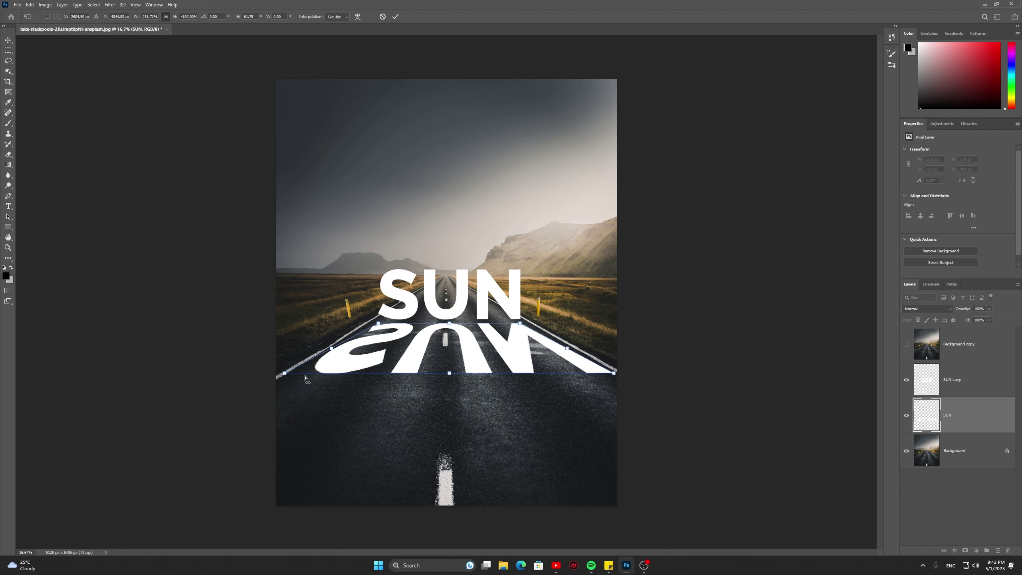
pyautogui.press('Return')
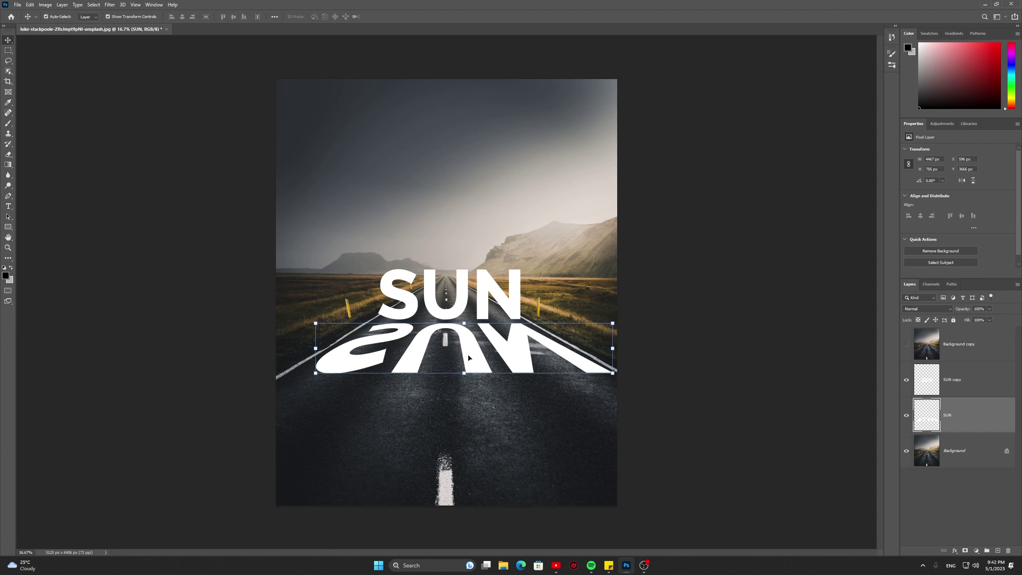
# Nudge the flipped SUN reflection three steps lower and deselect it
pyautogui.press('Down')
pyautogui.press('Down')
pyautogui.press('Down')
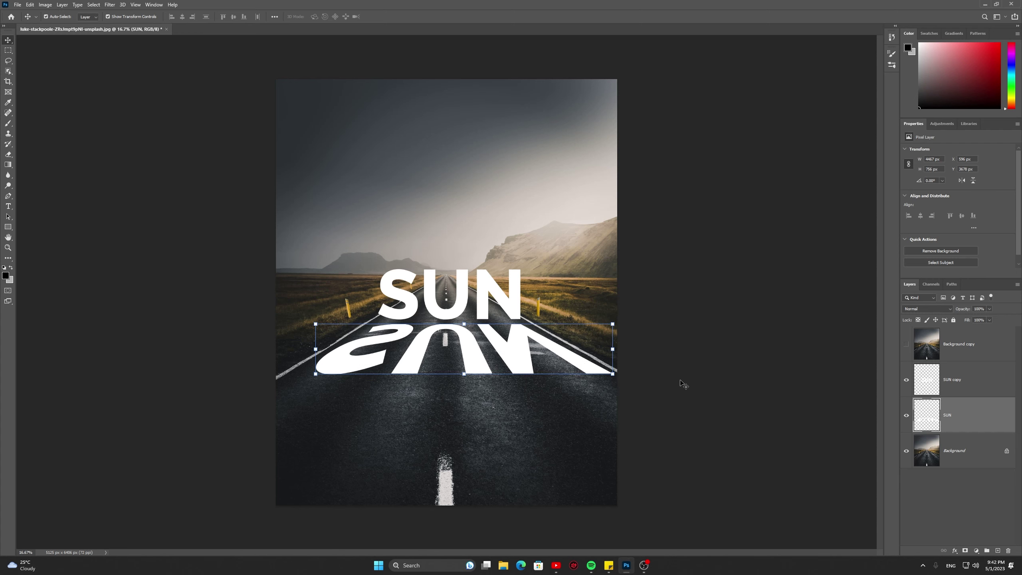
pyautogui.press('Down')
pyautogui.press('Down')
pyautogui.press('Down')
pyautogui.press('Down')
pyautogui.press('Down')
pyautogui.press('Down')
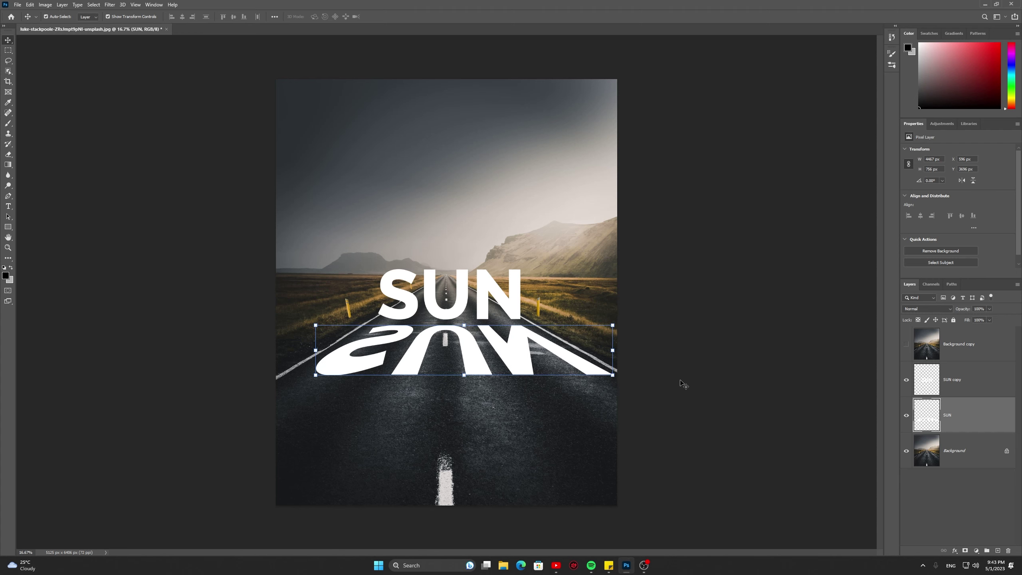
pyautogui.press('Down')
pyautogui.press('Down')
pyautogui.press('Down')
pyautogui.press('Down')
pyautogui.press('Down')
pyautogui.press('Down')
pyautogui.click(652, 379)
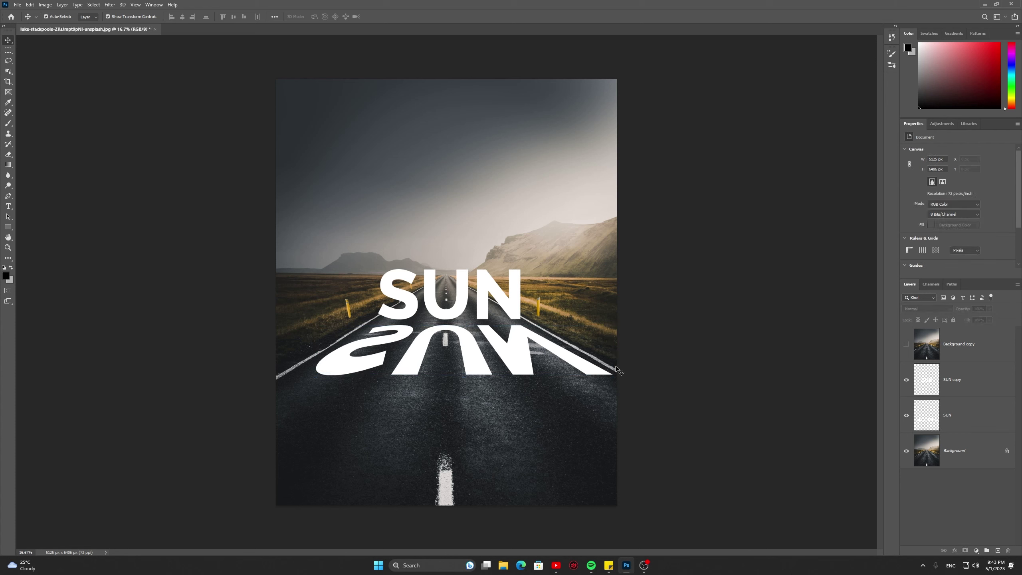
# Add a Hue/Saturation adjustment at -40 saturation, clipped to the Background layer
pyautogui.click(961, 450)
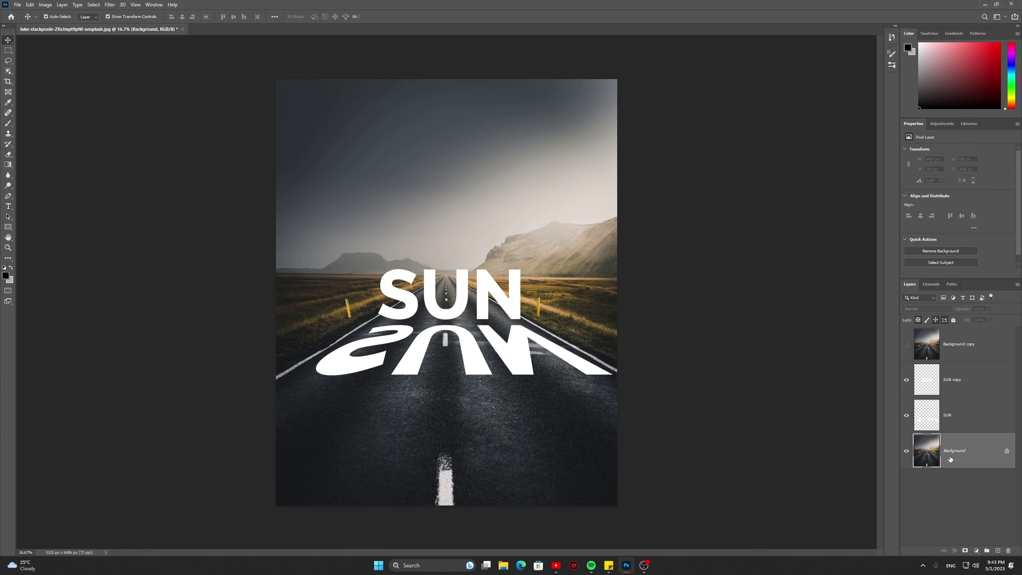
pyautogui.click(980, 552)
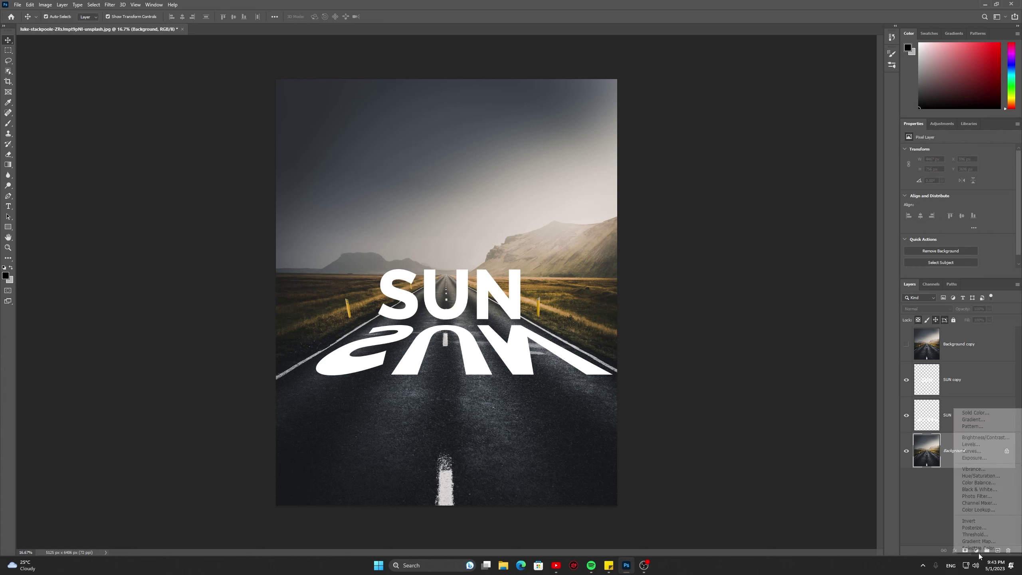
pyautogui.click(979, 479)
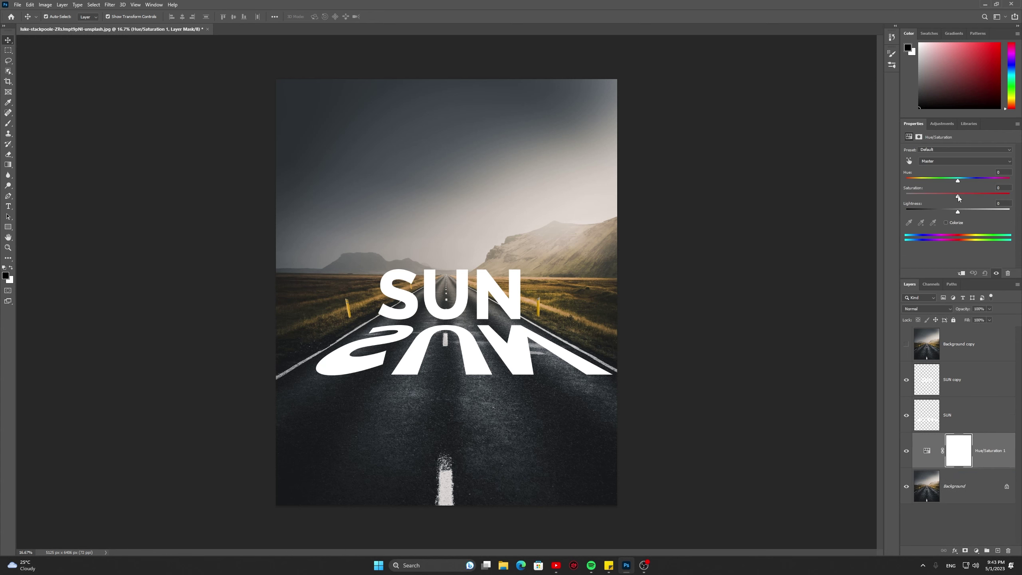
pyautogui.moveTo(959, 196); pyautogui.dragTo(936, 196)
pyautogui.click(961, 274)
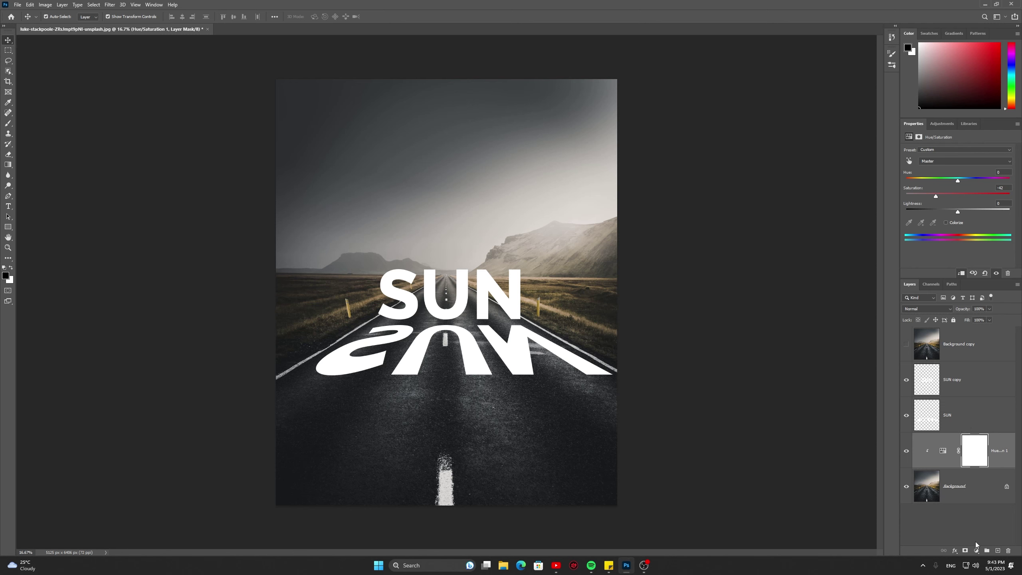
# Add a clipped Exposure adjustment at about -1.5 to darken the road photo
pyautogui.click(977, 558)
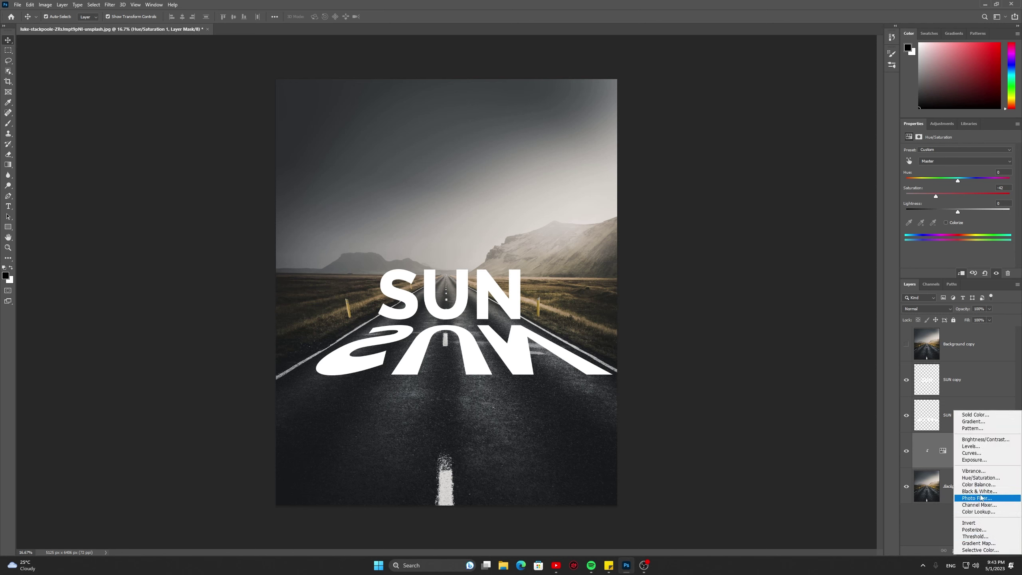
pyautogui.click(982, 460)
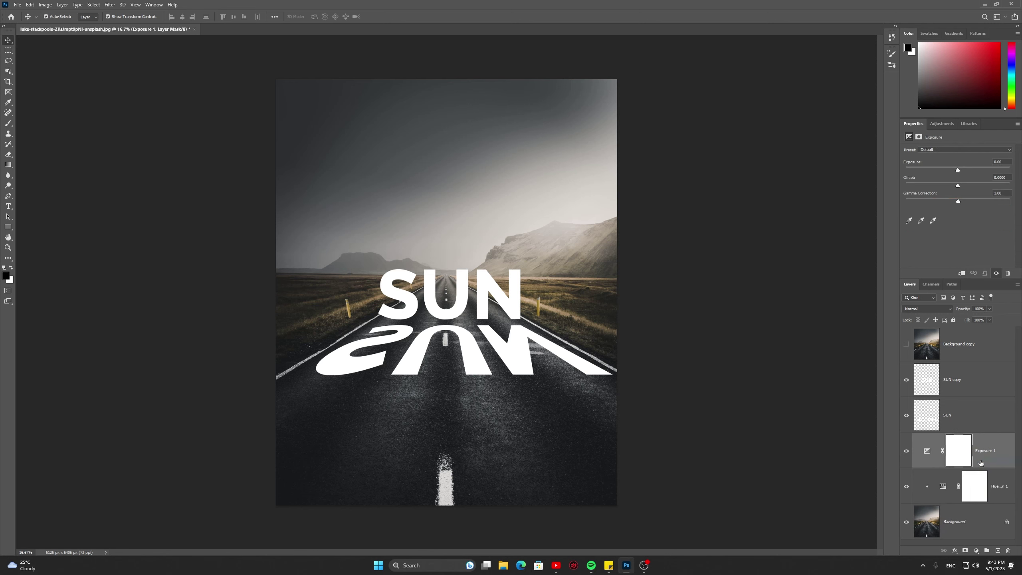
pyautogui.moveTo(957, 169); pyautogui.dragTo(945, 170)
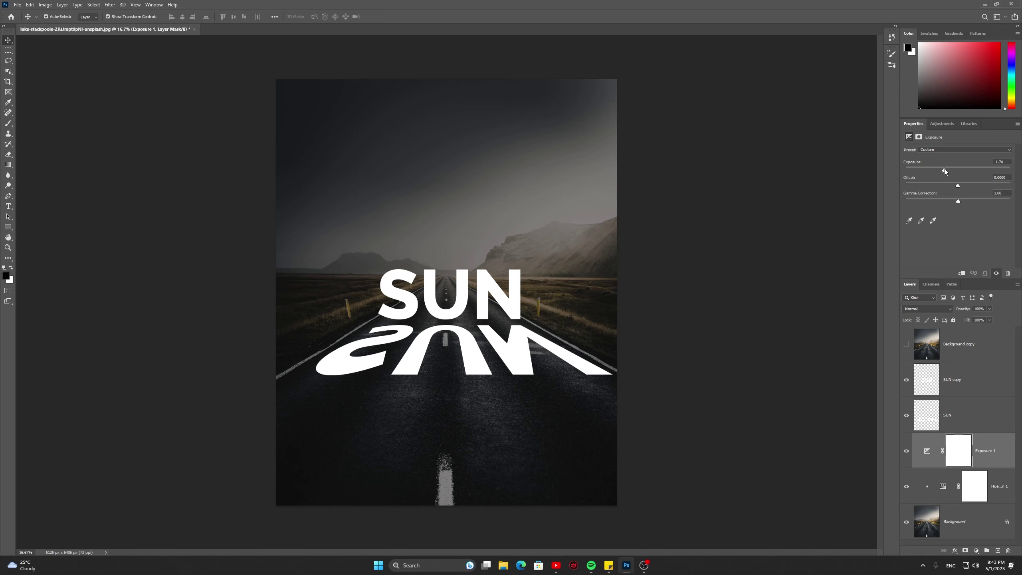
pyautogui.click(960, 274)
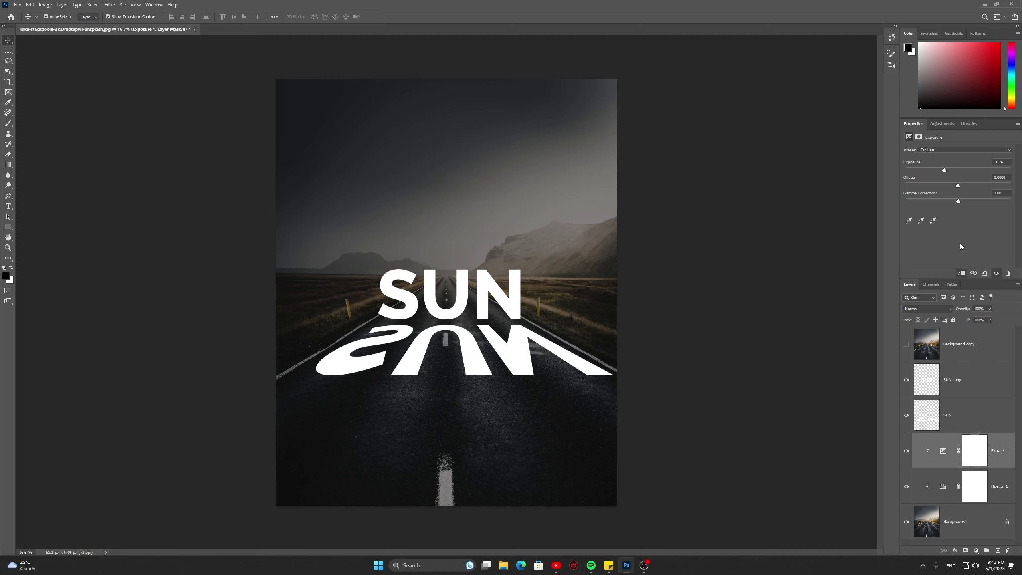
# Make the Background copy layer visible and select it
pyautogui.click(978, 379)
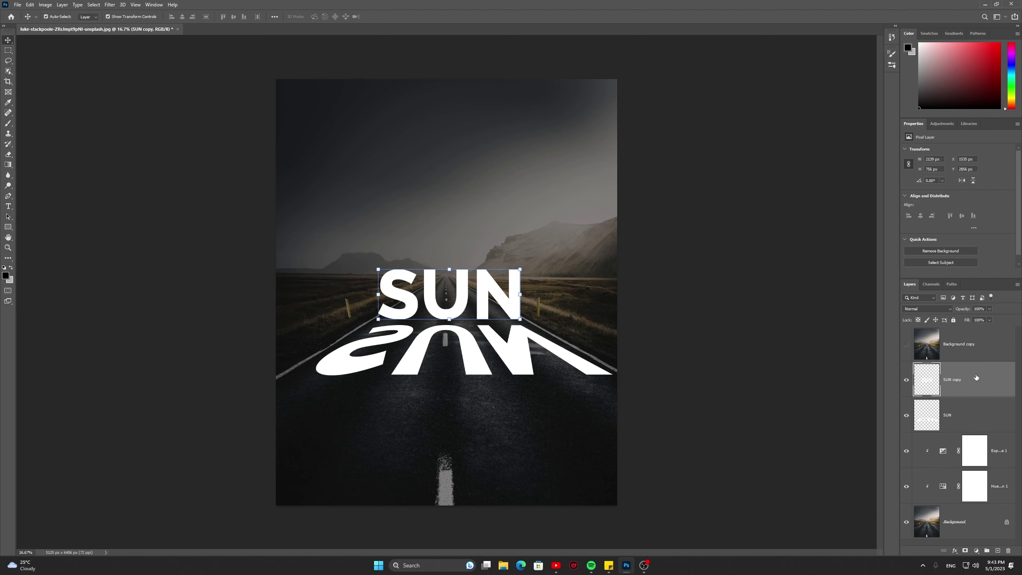
pyautogui.click(906, 347)
pyautogui.click(982, 359)
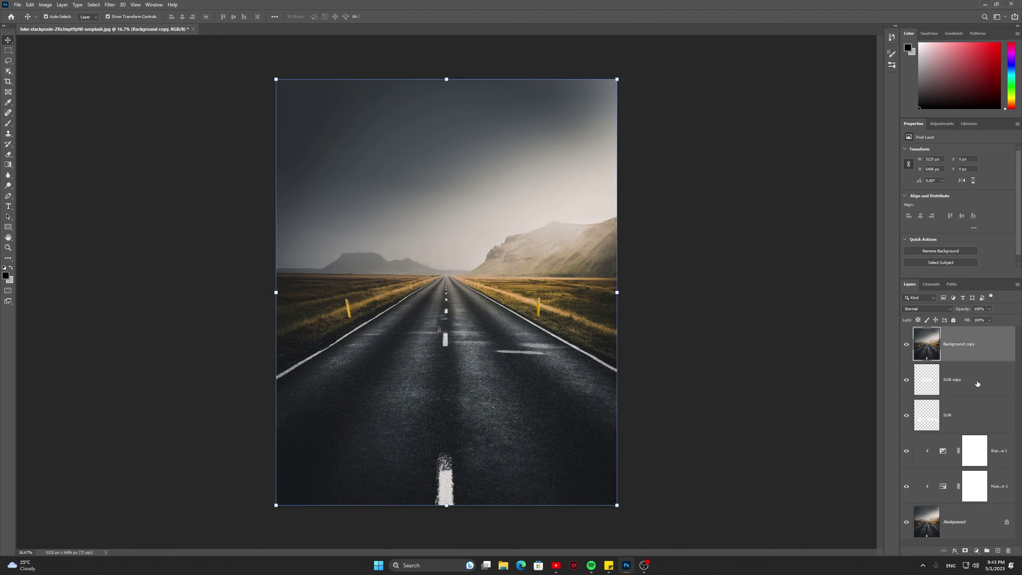
pyautogui.click(63, 5)
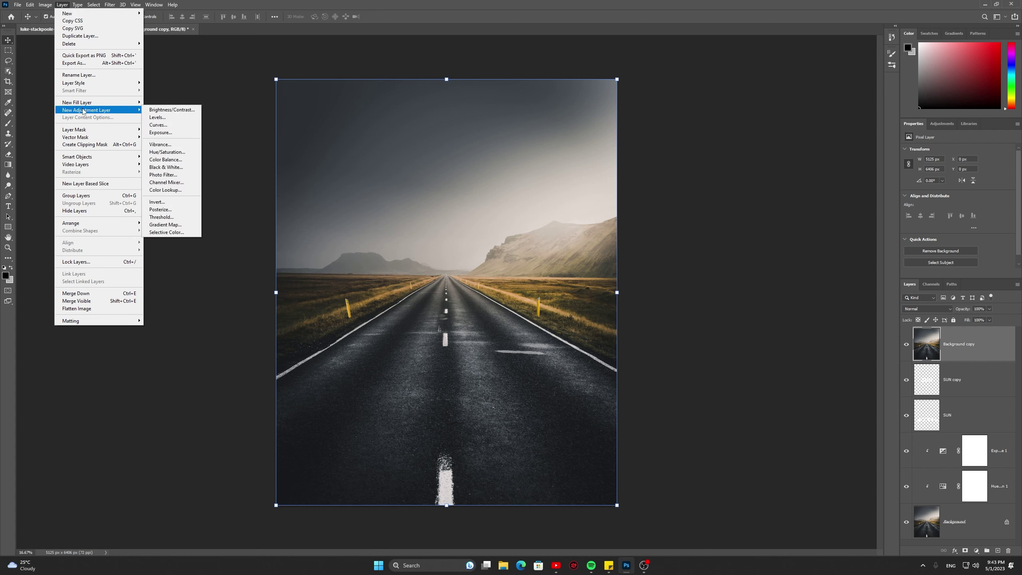
# Clip Background copy into the SUN copy letters, hide the flipped SUN, and select SUN copy
pyautogui.click(88, 145)
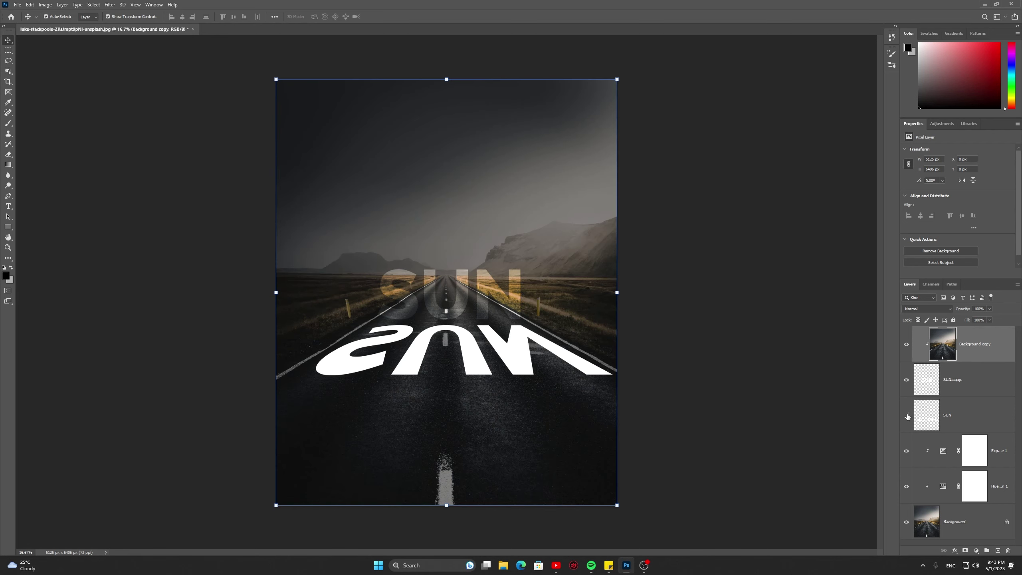
pyautogui.click(907, 415)
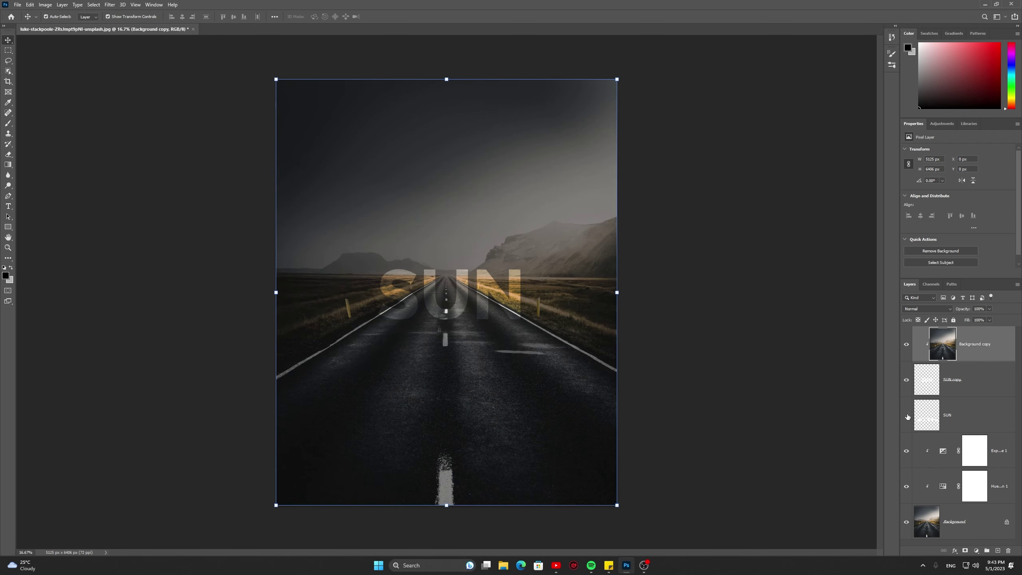
pyautogui.click(987, 381)
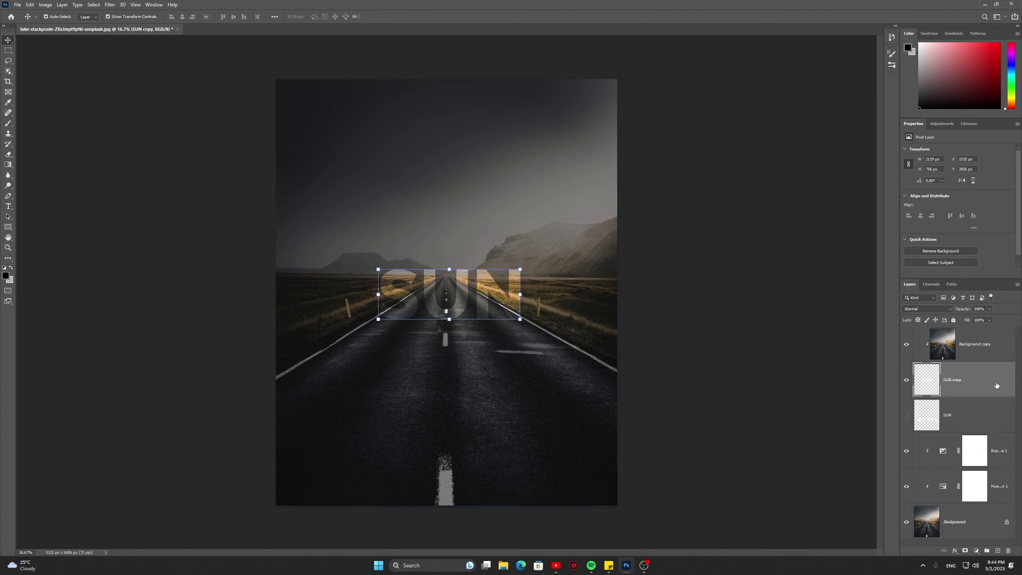
# Add a 2 px white Outside Stroke to the SUN copy layer style
pyautogui.doubleClick(996, 386)
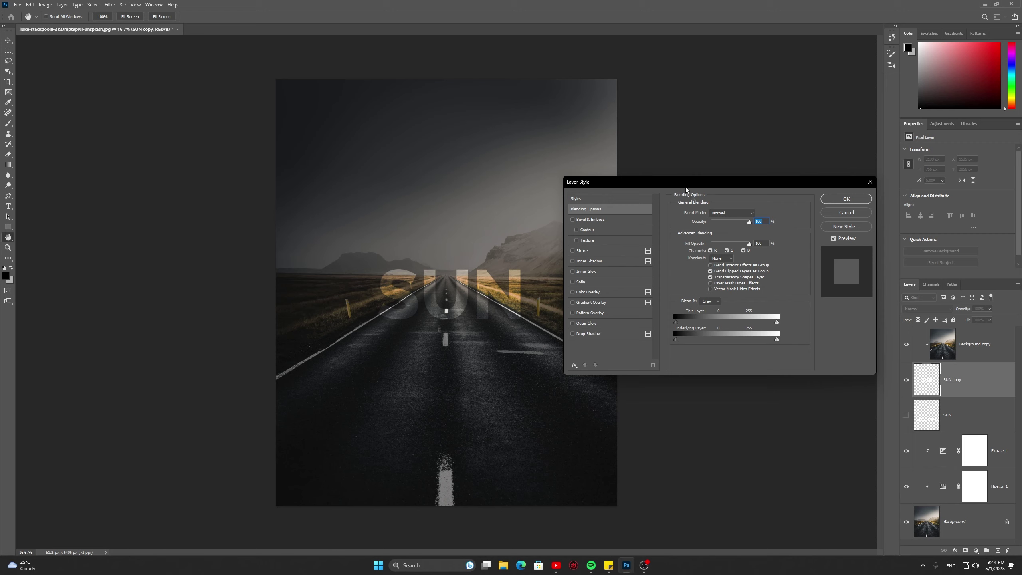
pyautogui.moveTo(686, 190); pyautogui.dragTo(524, 205)
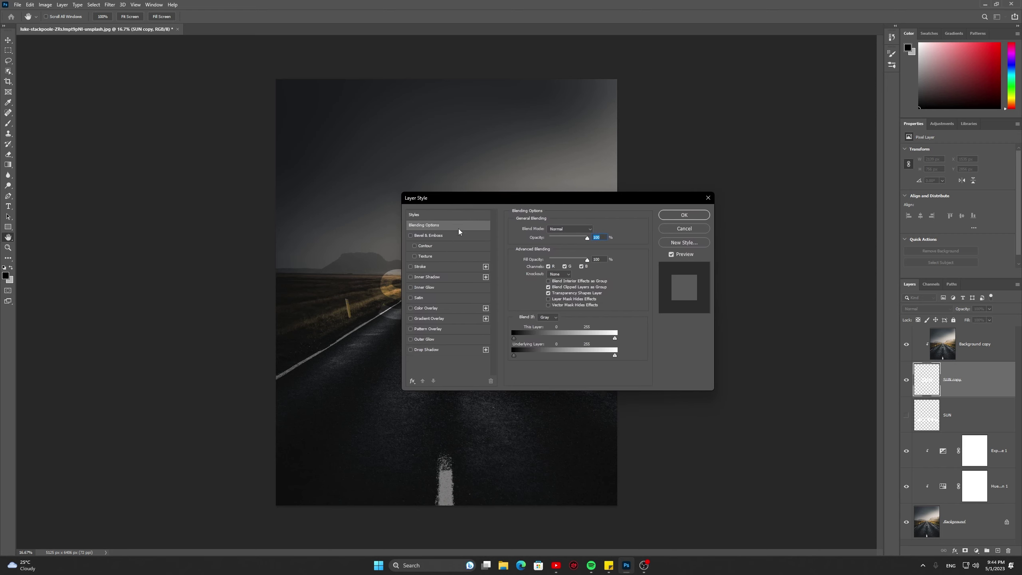
pyautogui.moveTo(473, 198); pyautogui.dragTo(615, 223)
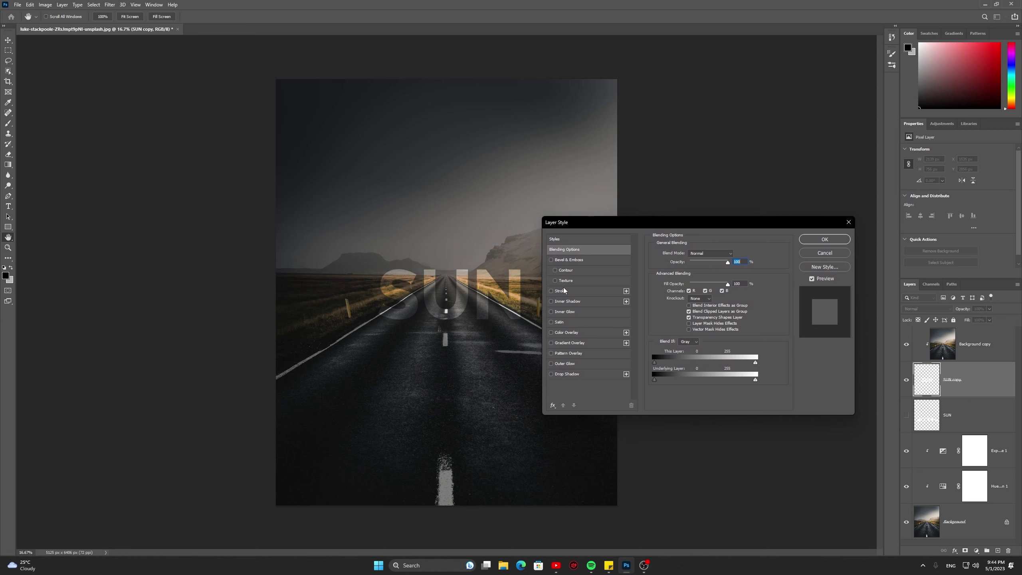
pyautogui.click(563, 291)
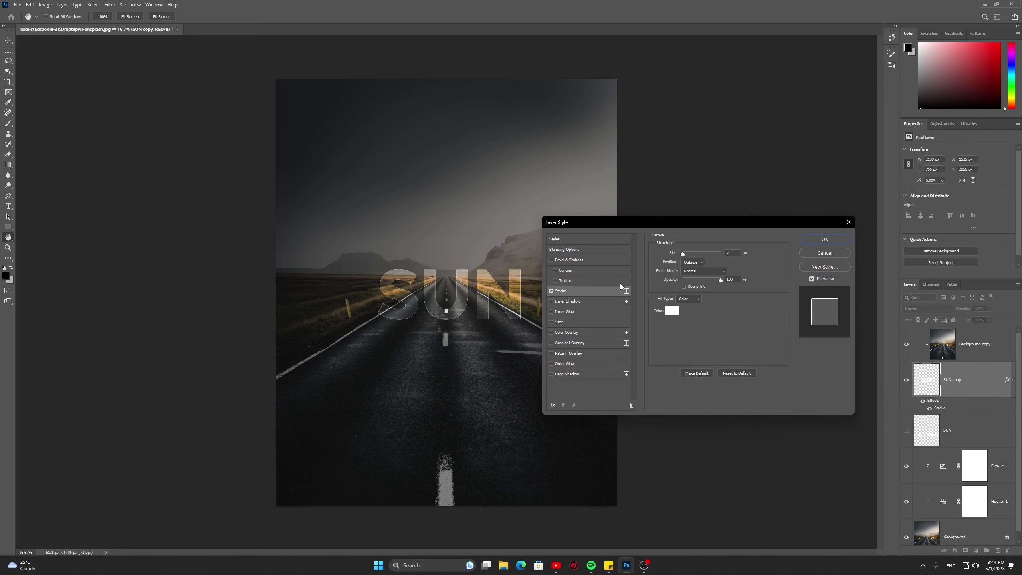
pyautogui.moveTo(738, 255); pyautogui.dragTo(720, 254)
pyautogui.write('2')
pyautogui.click(691, 263)
pyautogui.doubleClick(731, 280)
pyautogui.click(672, 311)
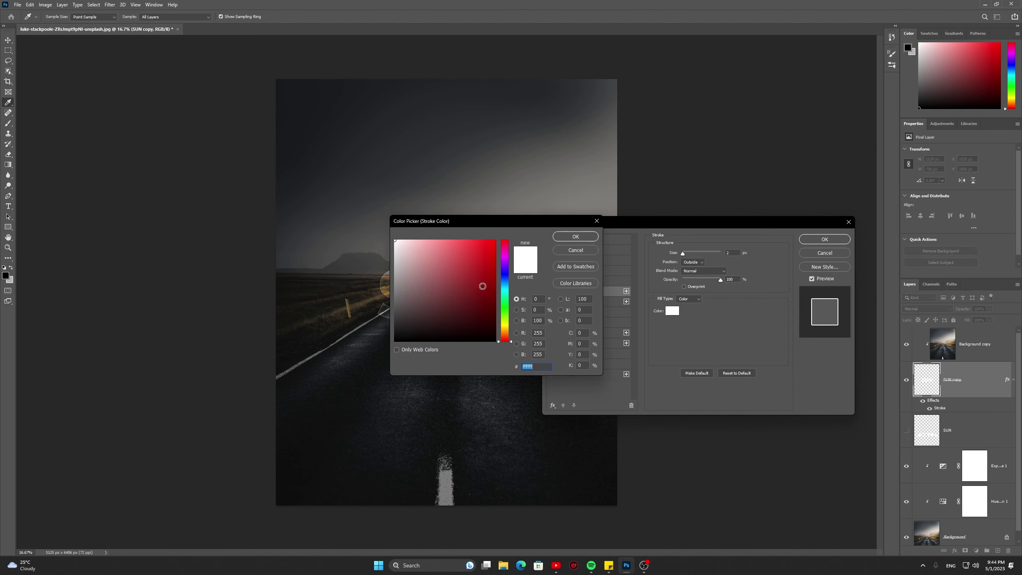
pyautogui.click(572, 237)
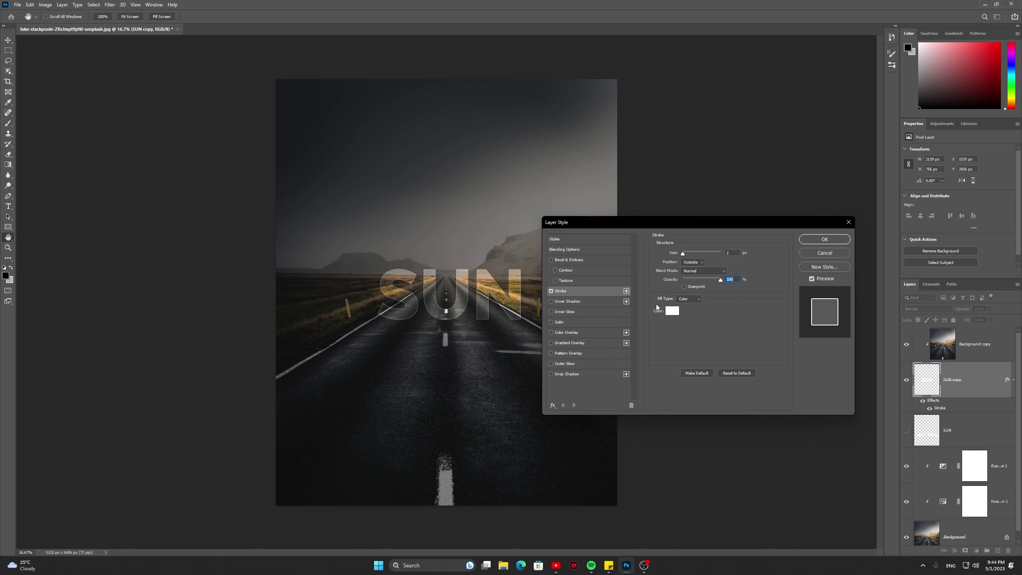
# Add a white Overlay Outer Glow at 100% opacity and 250 px size to SUN copy
pyautogui.click(570, 364)
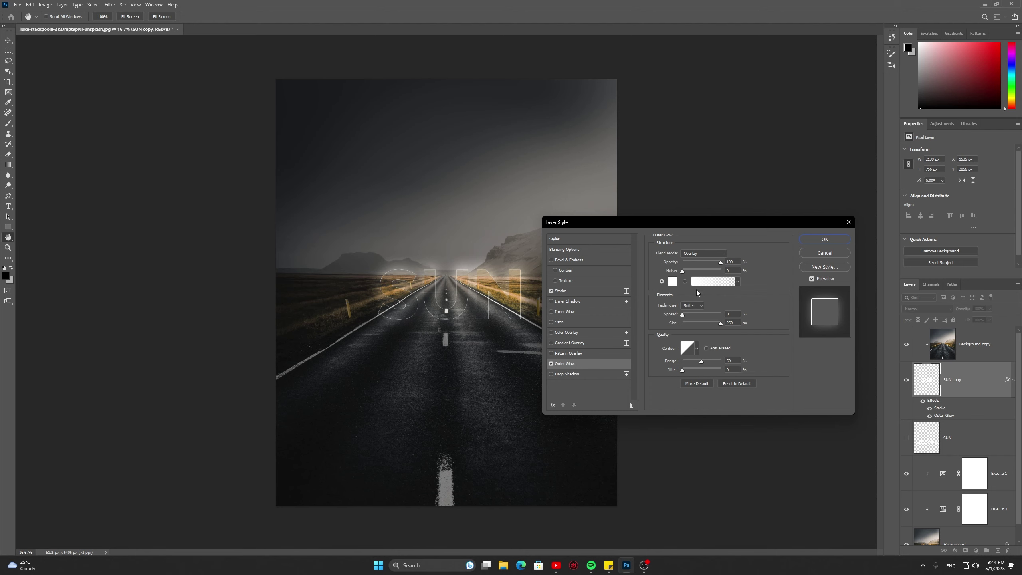
pyautogui.click(714, 256)
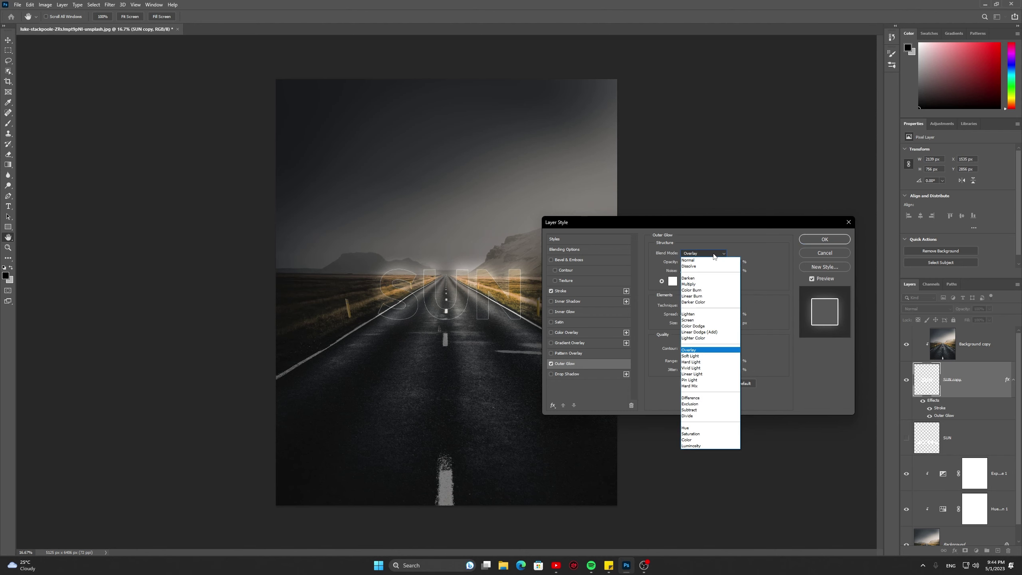
pyautogui.click(694, 350)
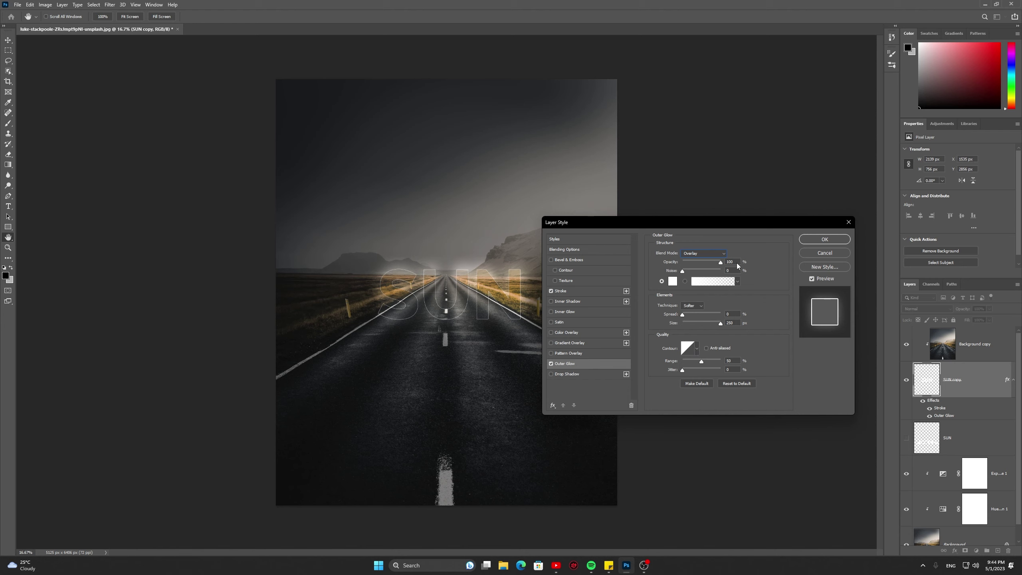
pyautogui.click(672, 281)
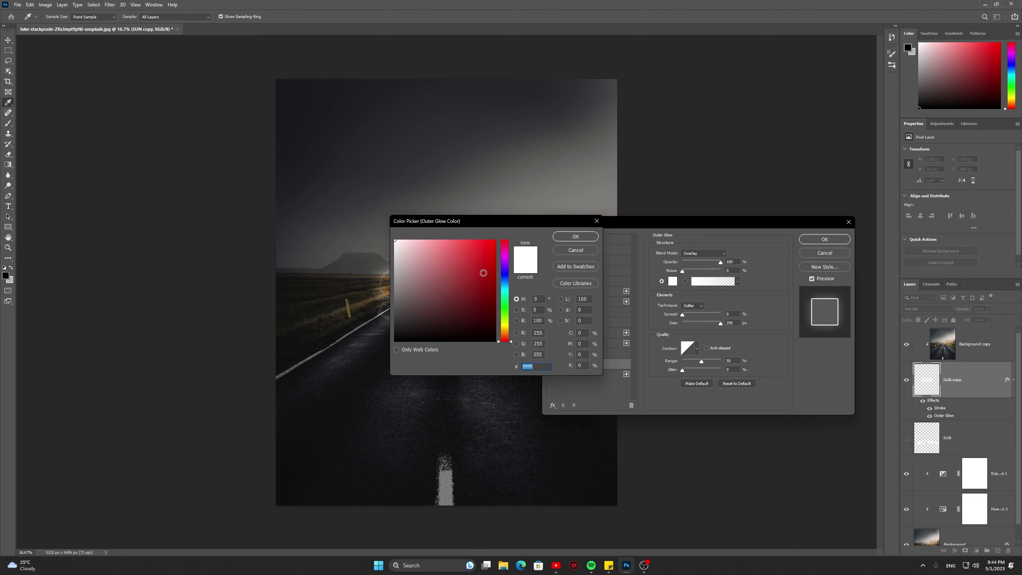
pyautogui.moveTo(672, 274); pyautogui.dragTo(673, 281)
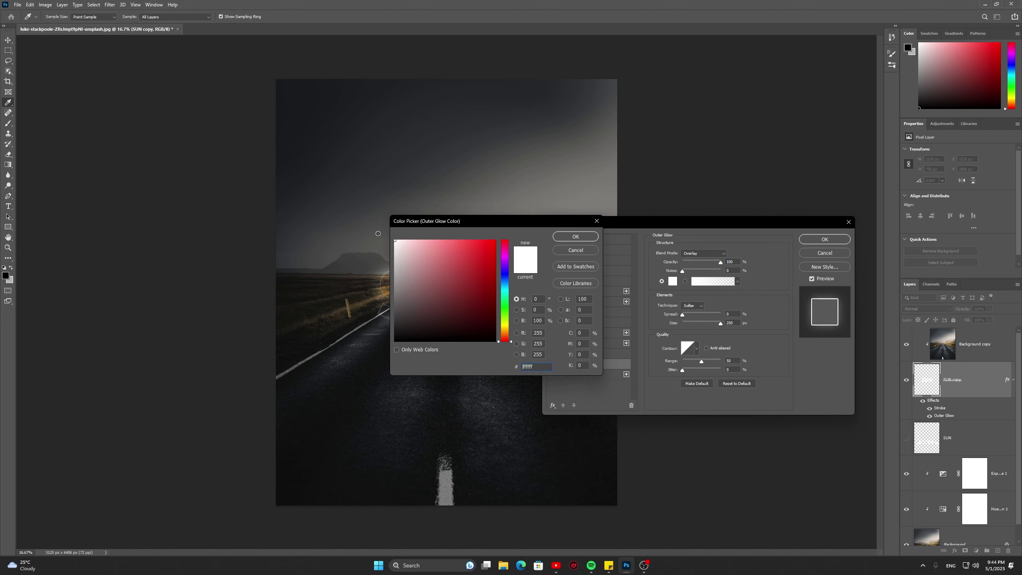
pyautogui.click(576, 236)
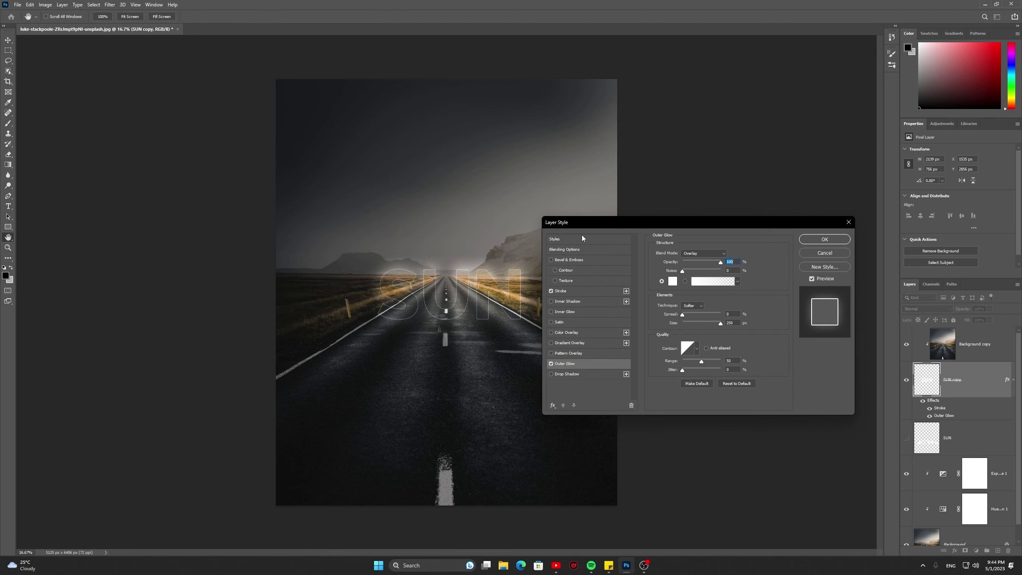
pyautogui.doubleClick(730, 323)
# Give the SUN copy text a white Overlay inner glow of 250 px and apply the layer style
pyautogui.click(568, 313)
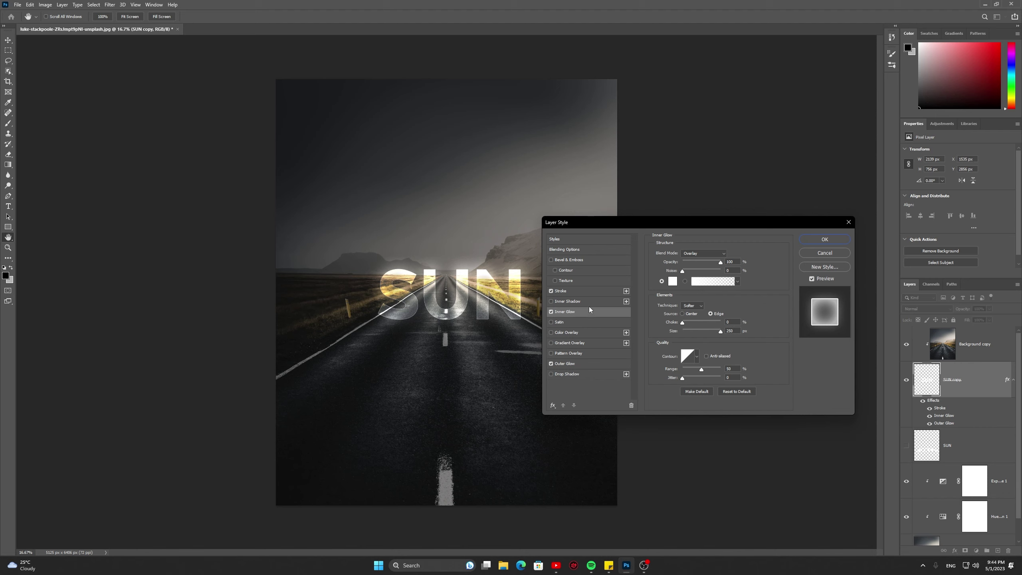
pyautogui.click(701, 254)
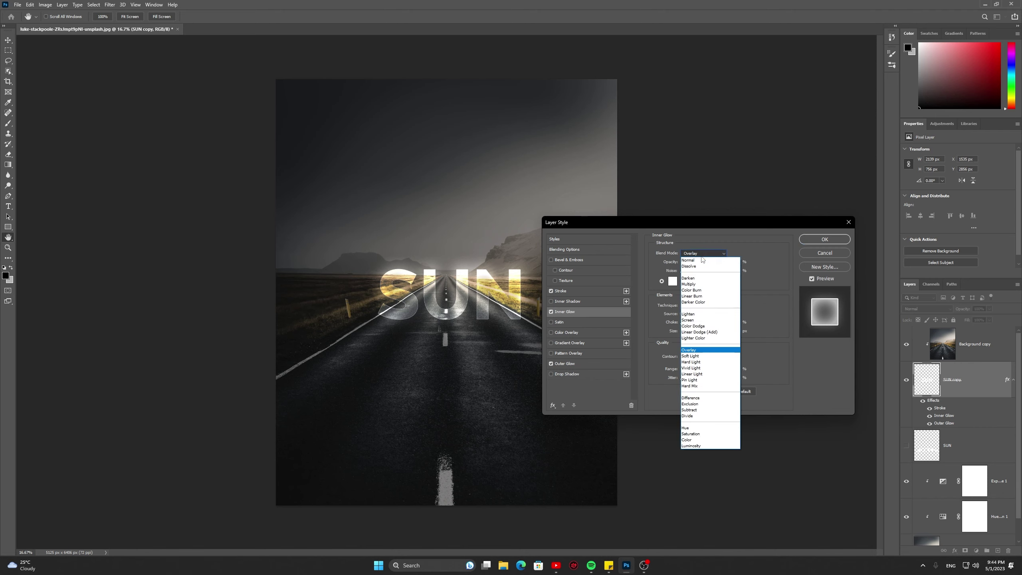
pyautogui.click(693, 351)
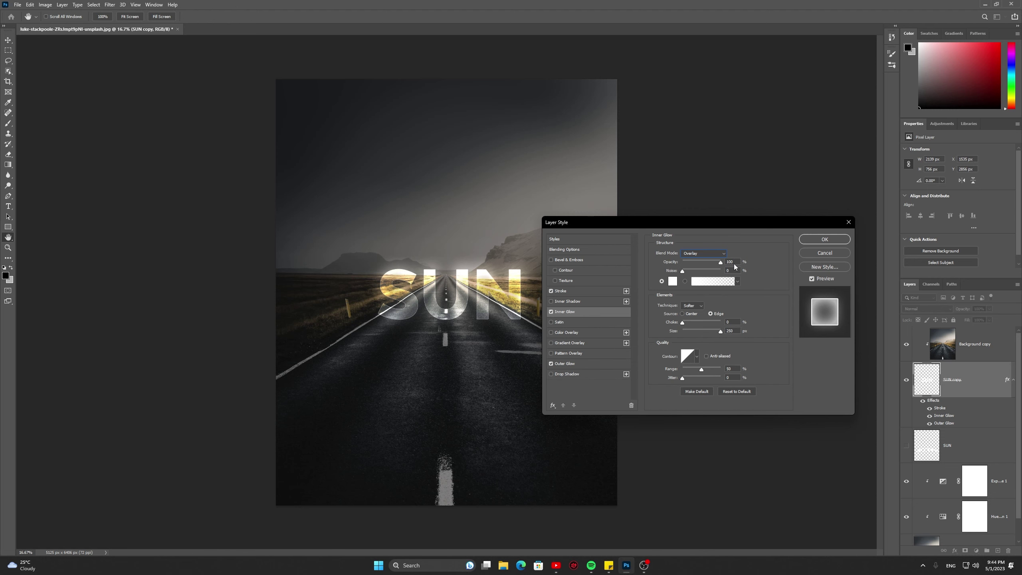
pyautogui.click(672, 281)
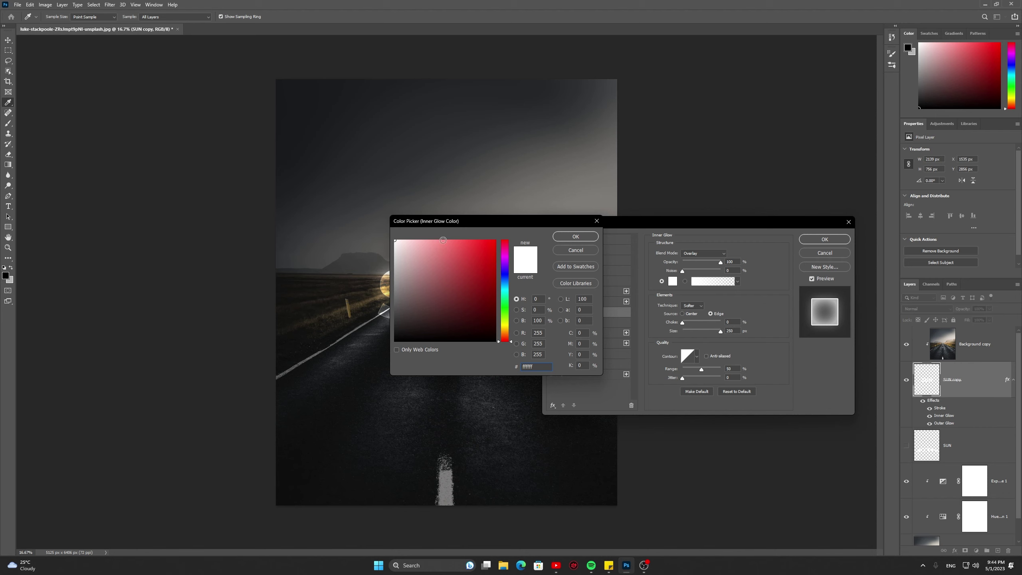
pyautogui.click(575, 237)
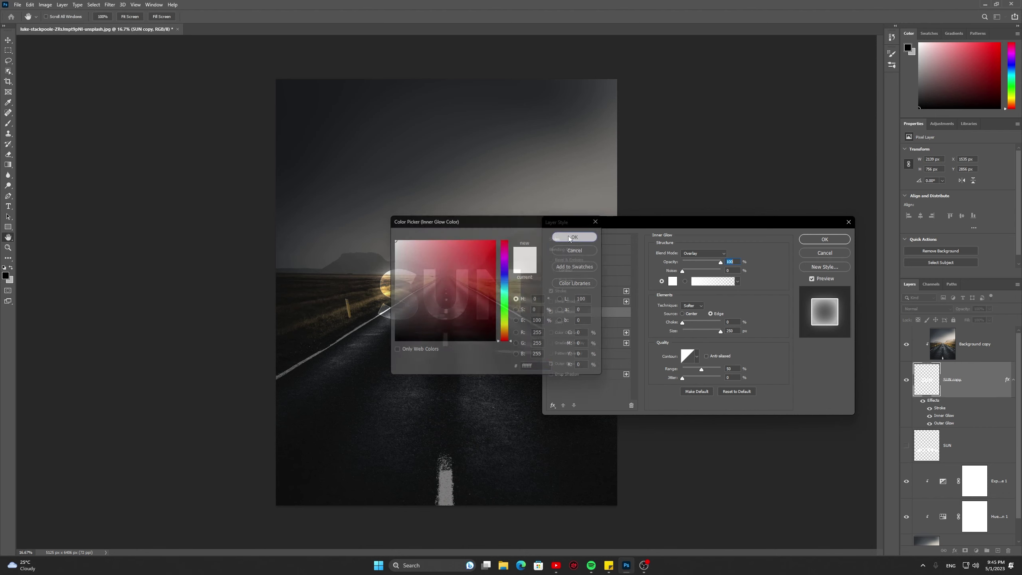
pyautogui.doubleClick(729, 331)
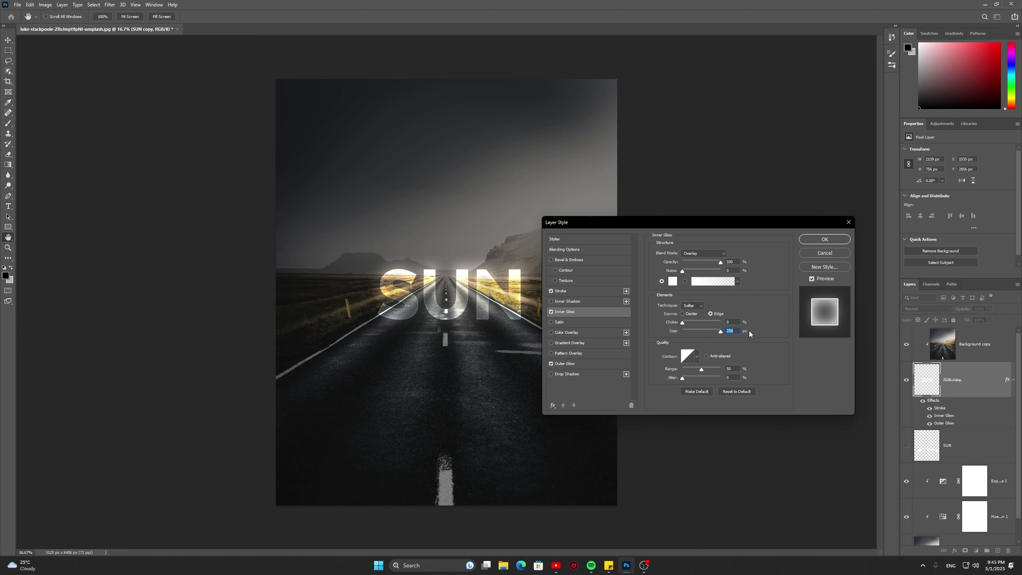
pyautogui.click(814, 241)
pyautogui.click(815, 241)
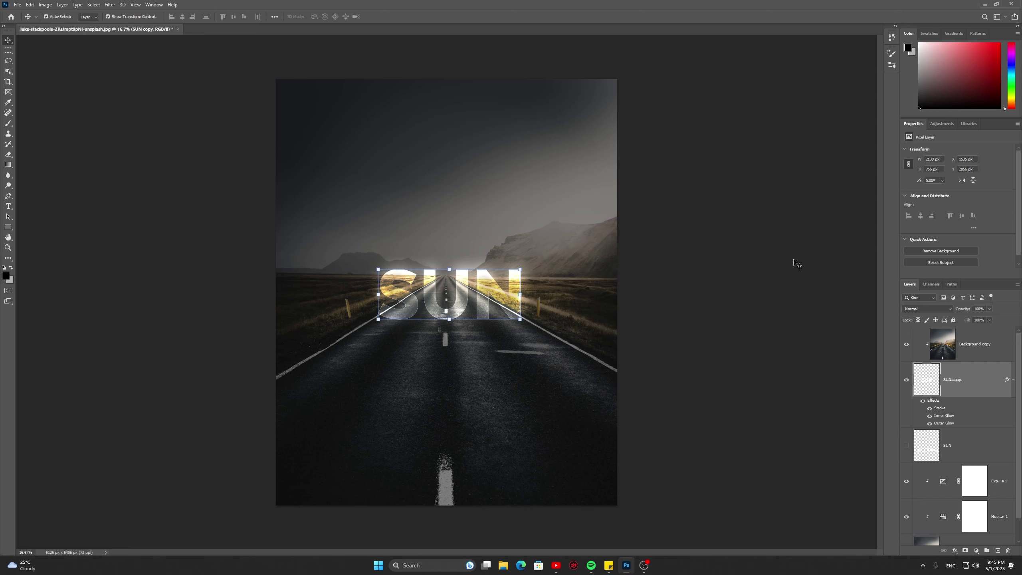
# Show the flipped SUN layer with transform controls hidden, and set its blend mode to Overlay
pyautogui.click(741, 297)
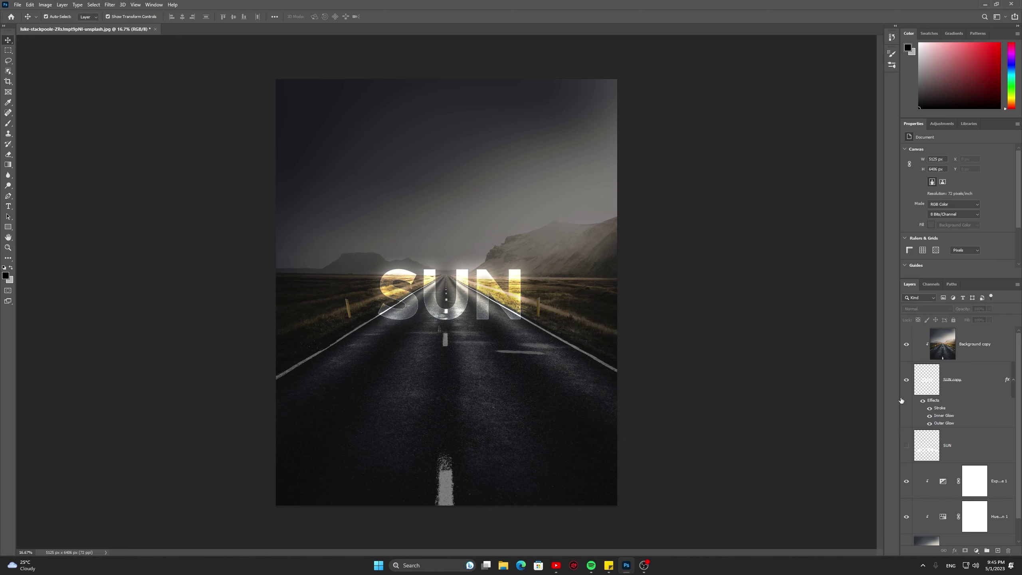
pyautogui.click(950, 450)
pyautogui.click(906, 445)
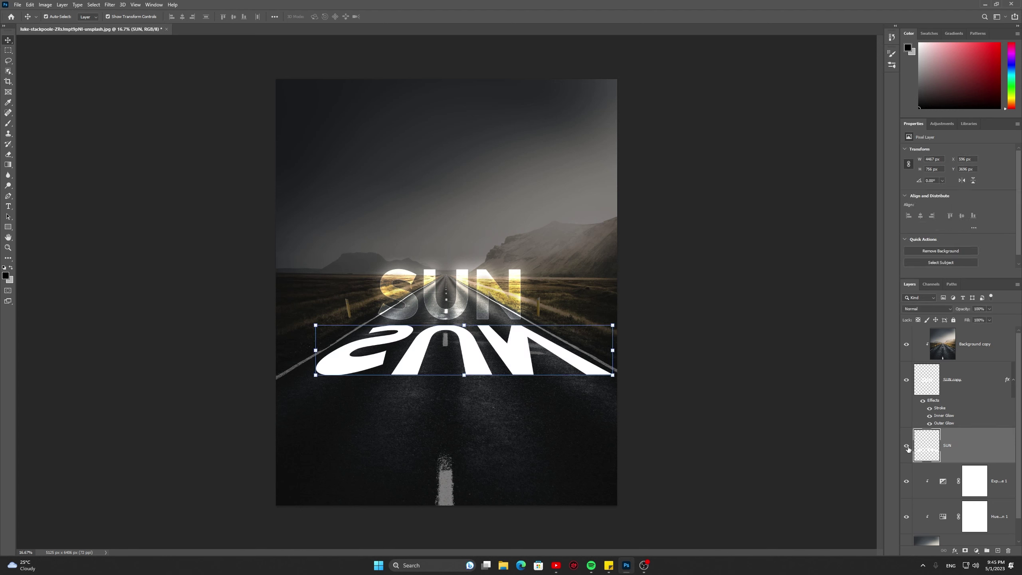
pyautogui.click(107, 16)
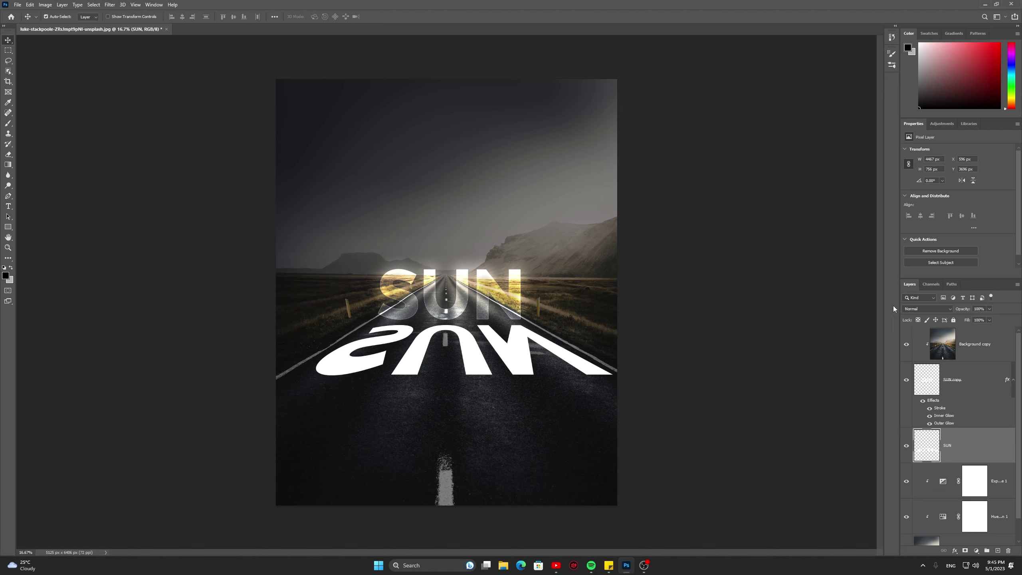
pyautogui.click(951, 309)
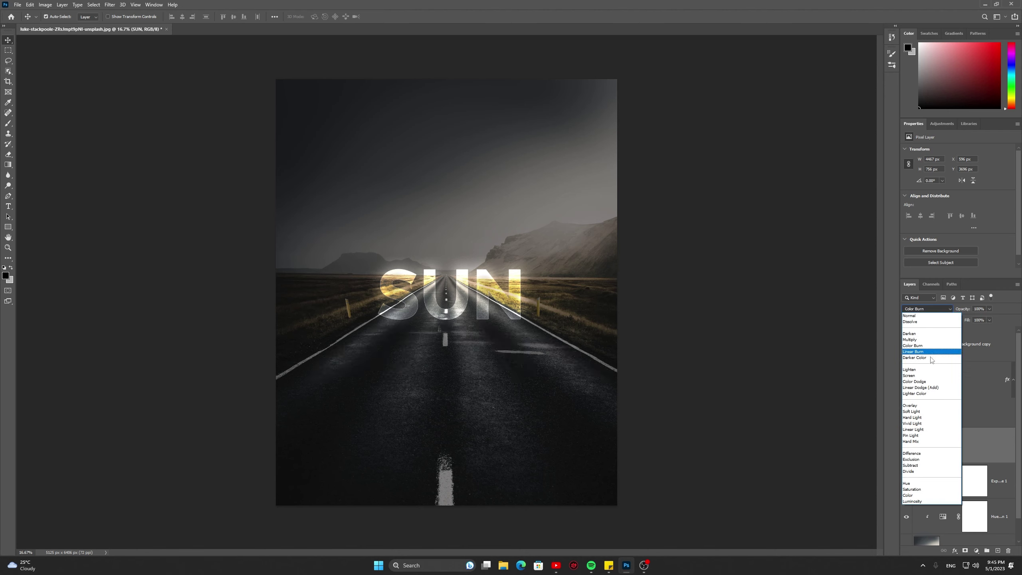
pyautogui.click(917, 407)
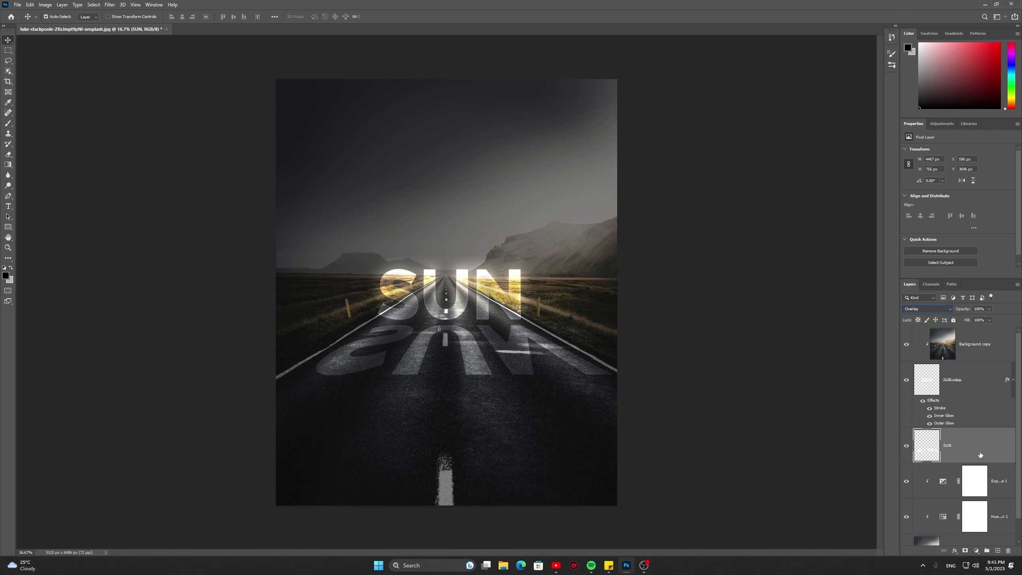
# Soften the flipped SUN reflection with an 8.4 px Gaussian Blur
pyautogui.click(109, 5)
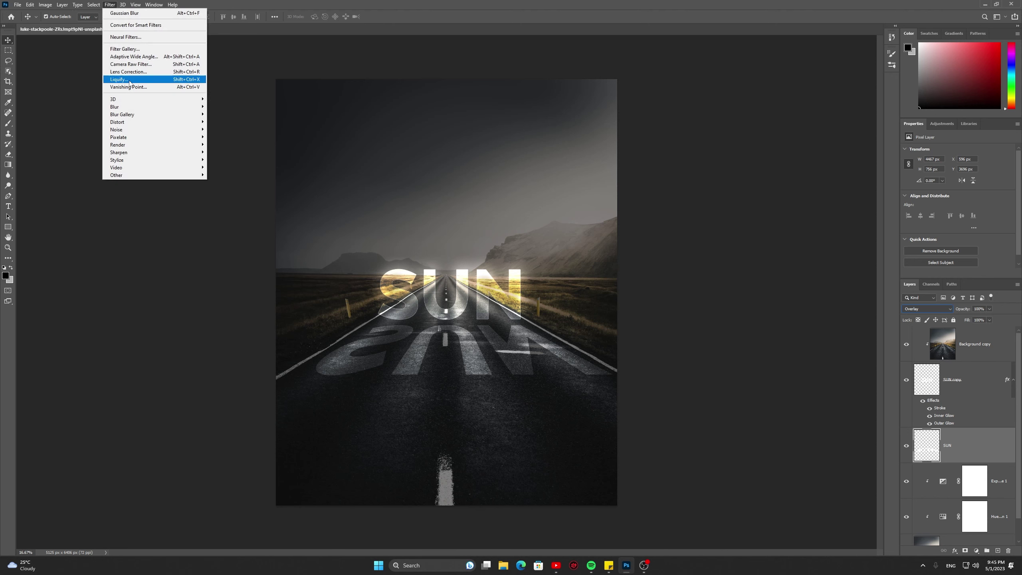
pyautogui.moveTo(152, 106)
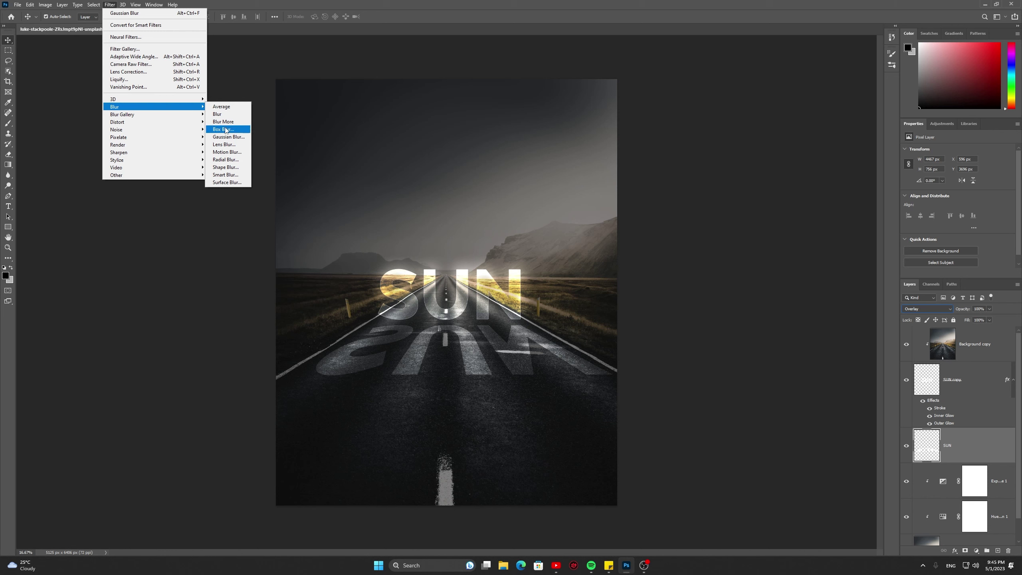
pyautogui.click(227, 138)
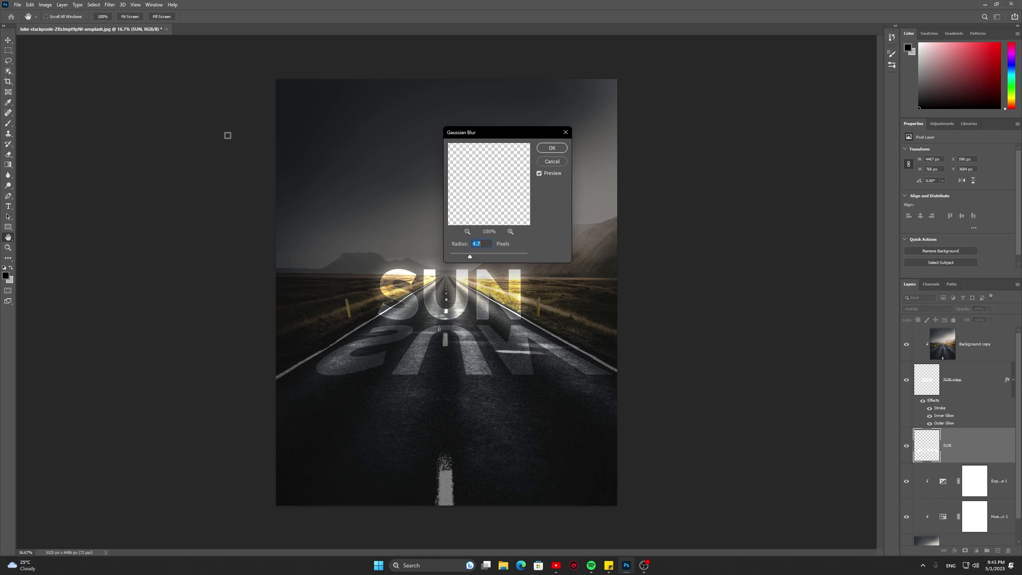
pyautogui.moveTo(469, 257); pyautogui.dragTo(488, 257)
pyautogui.moveTo(487, 258); pyautogui.dragTo(478, 257)
pyautogui.click(557, 151)
pyautogui.click(558, 150)
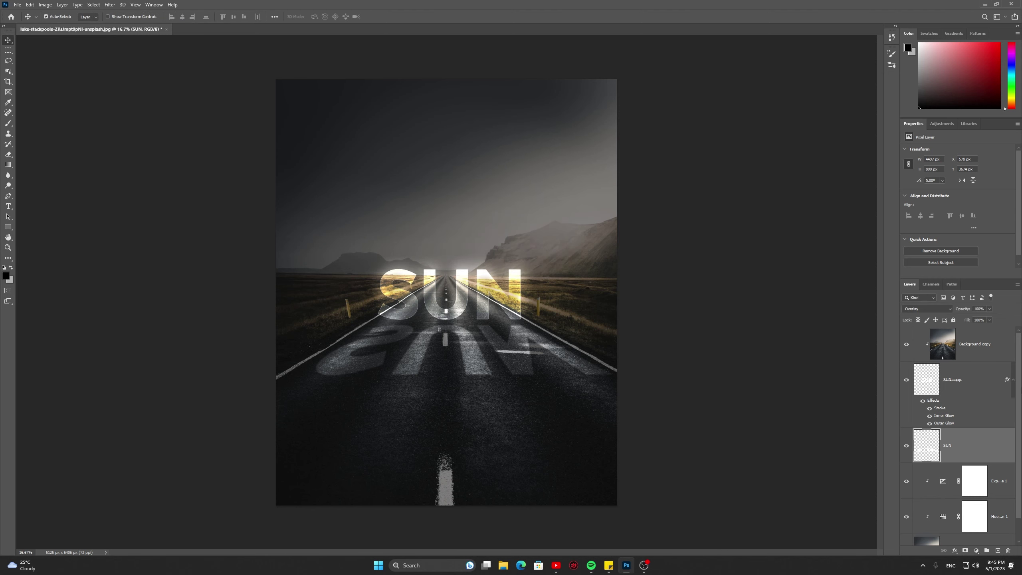
# Select the Background copy, SUN copy and SUN layers and group them with Ctrl+G
pyautogui.scroll(-1, 993, 351)
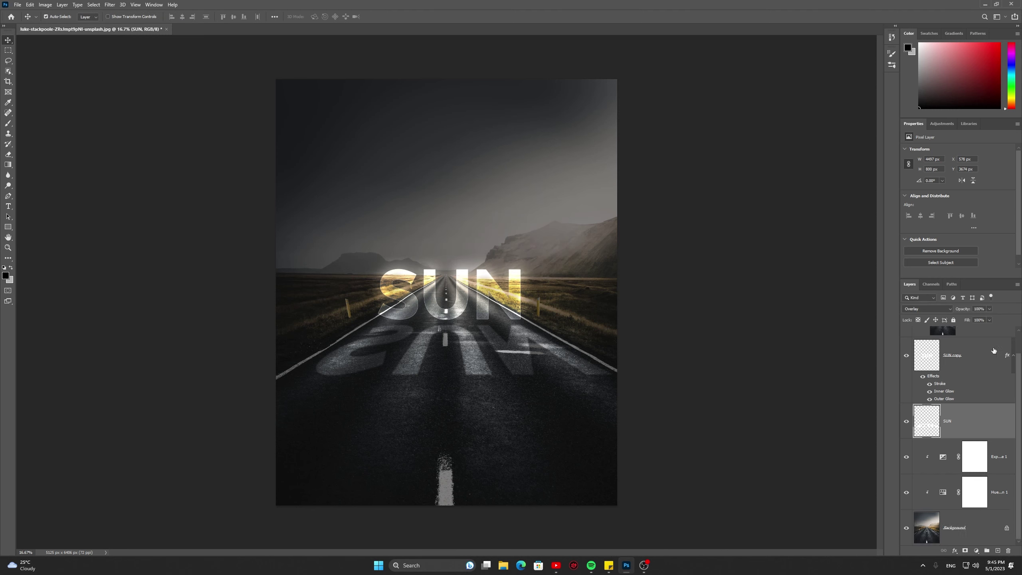
pyautogui.scroll(1, 994, 350)
pyautogui.click(991, 341)
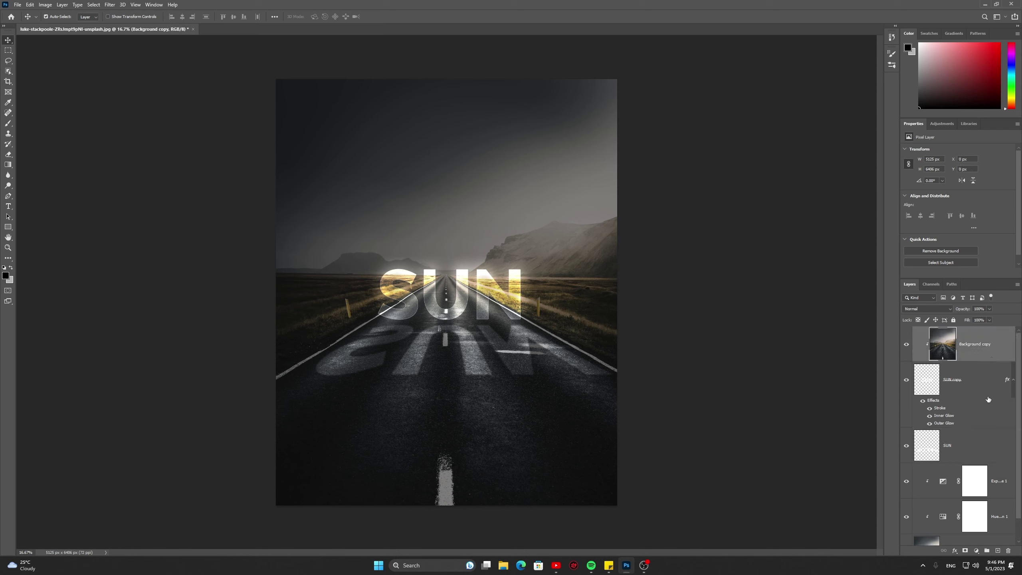
pyautogui.scroll(-1, 988, 400)
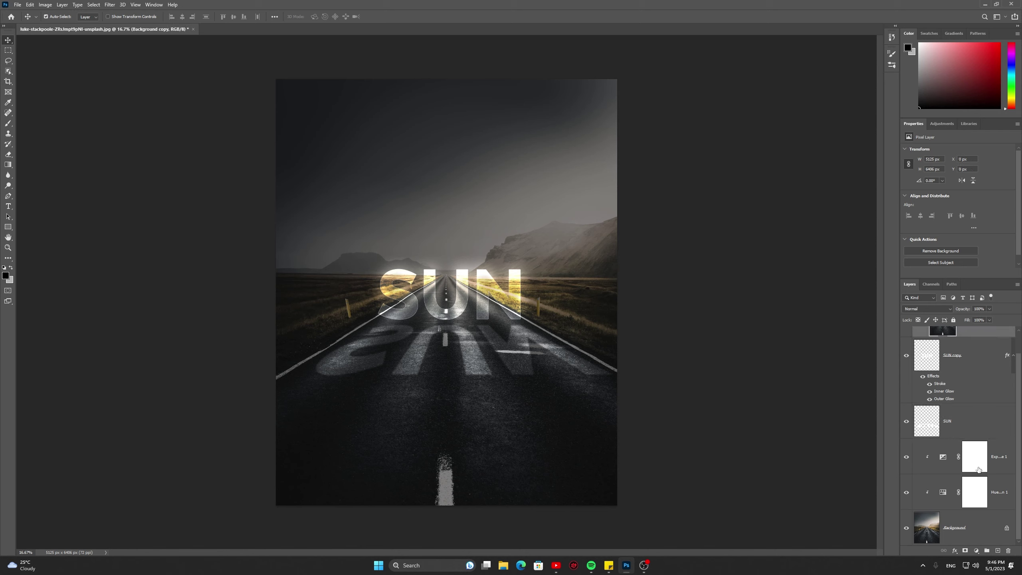
pyautogui.keyDown('shift'); pyautogui.click(996, 422); pyautogui.keyUp('shift')
pyautogui.scroll(1, 981, 398)
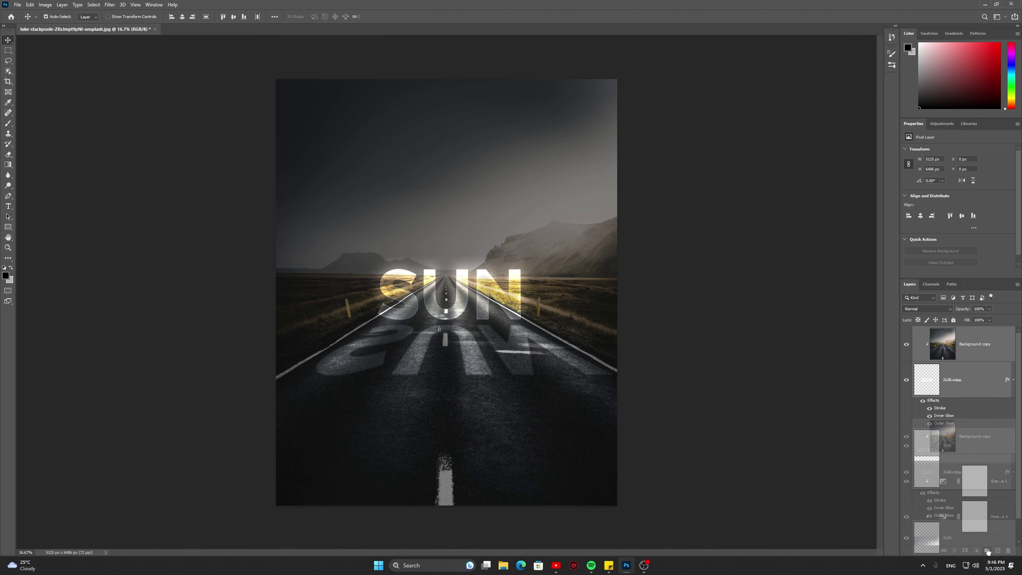
pyautogui.hotkey('ctrl', 'g')
# Toggle Group 1's visibility to compare, leaving it visible and deselected
pyautogui.click(906, 331)
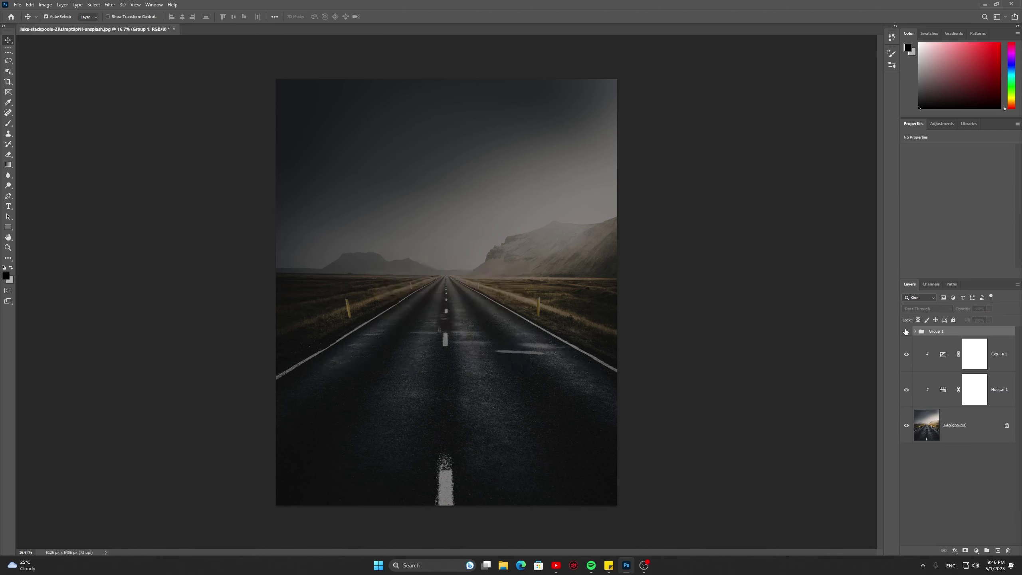
pyautogui.click(906, 331)
pyautogui.click(906, 331)
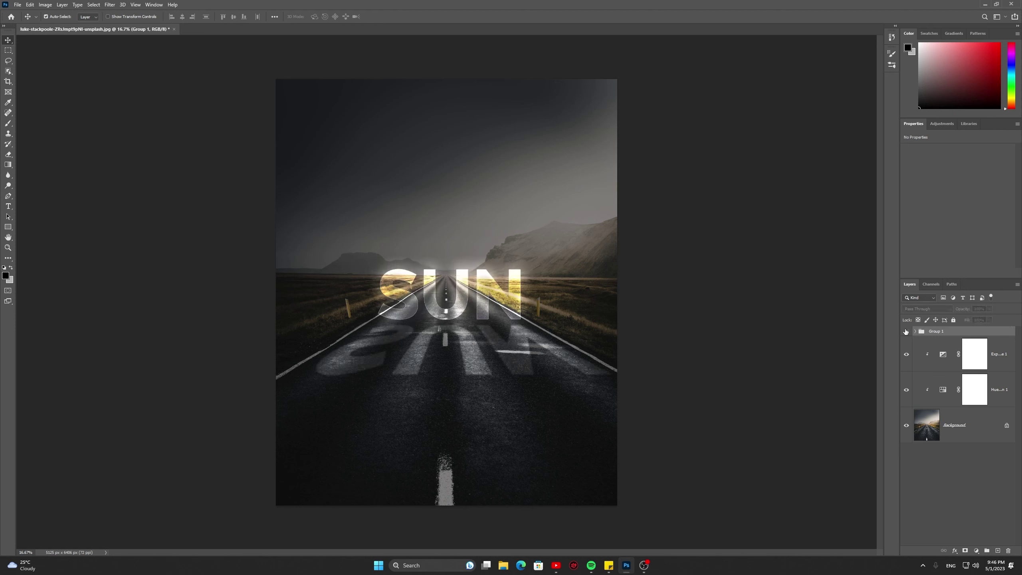
pyautogui.click(906, 331)
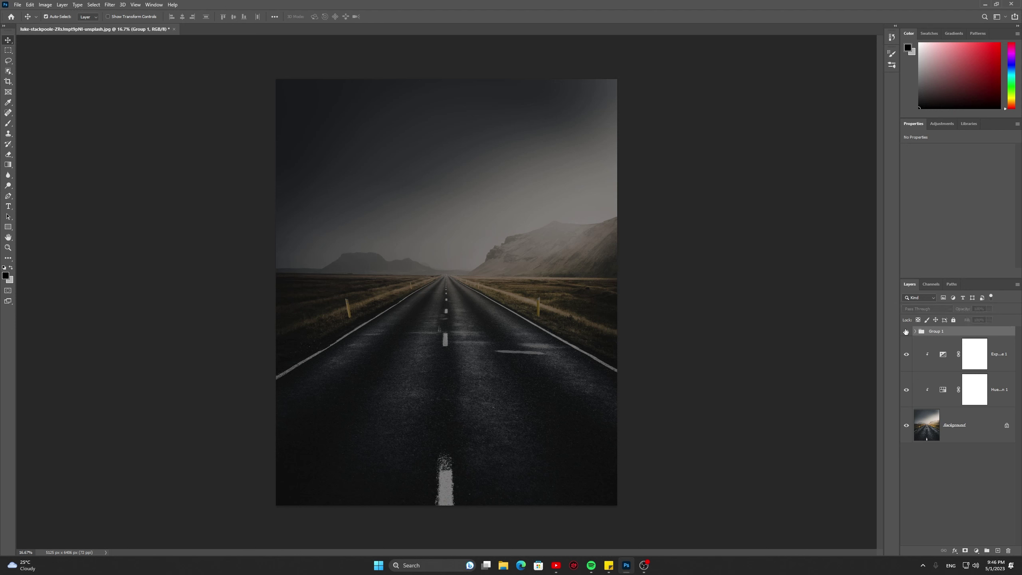
pyautogui.click(906, 331)
pyautogui.click(685, 299)
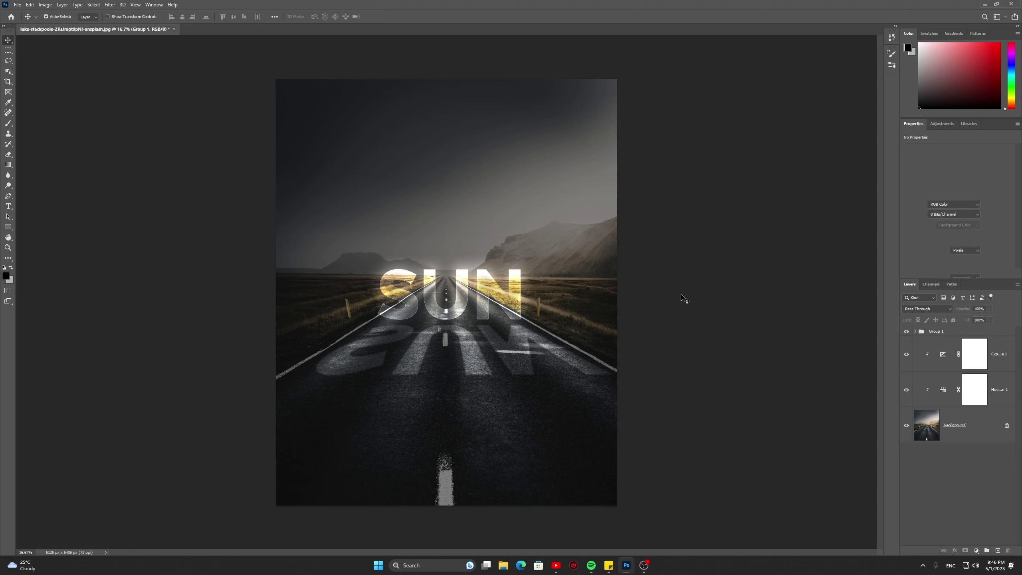